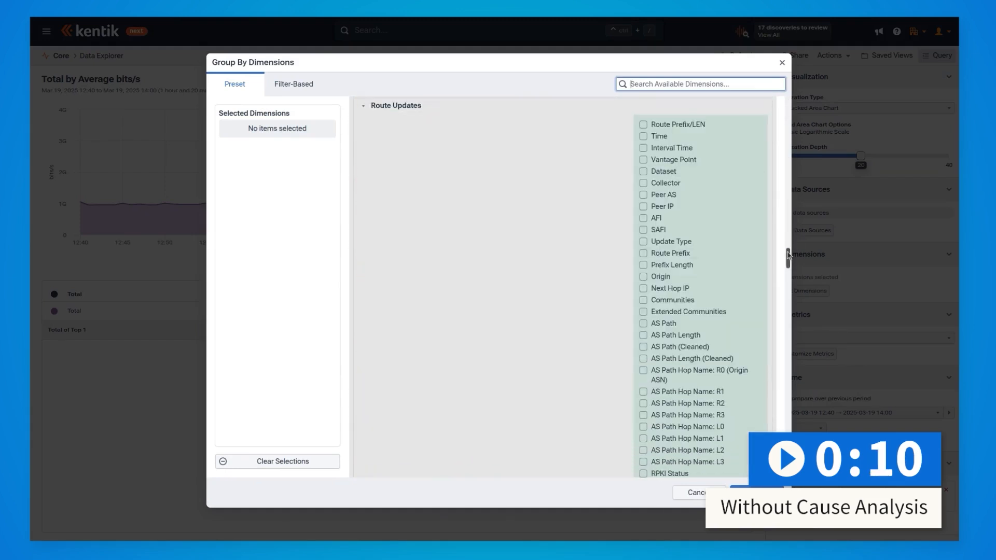
Group the traffic query by the Device and Traffic Profile dimensions and run it.
scroll(763, 138, "up", 20)
scroll(763, 105, "up", 1)
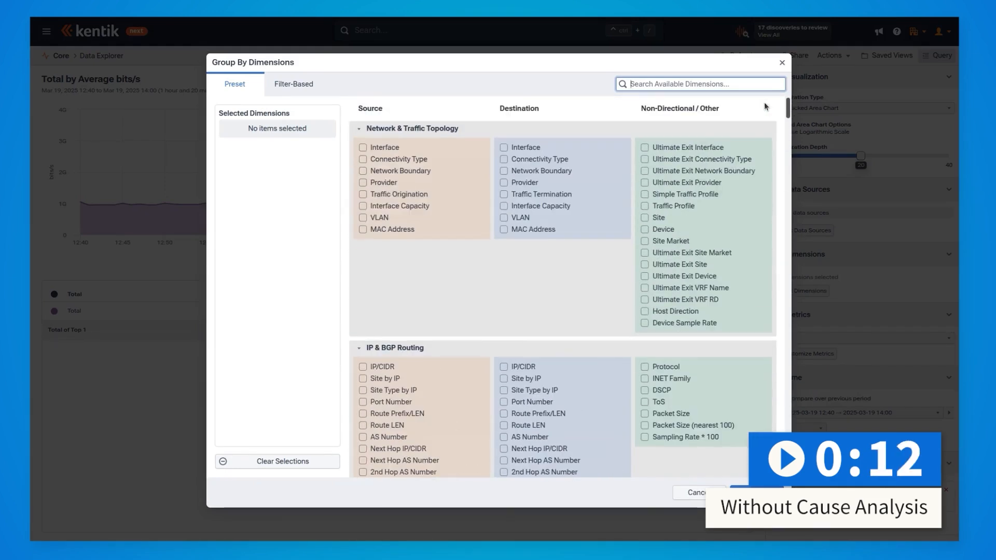
left_click(668, 232)
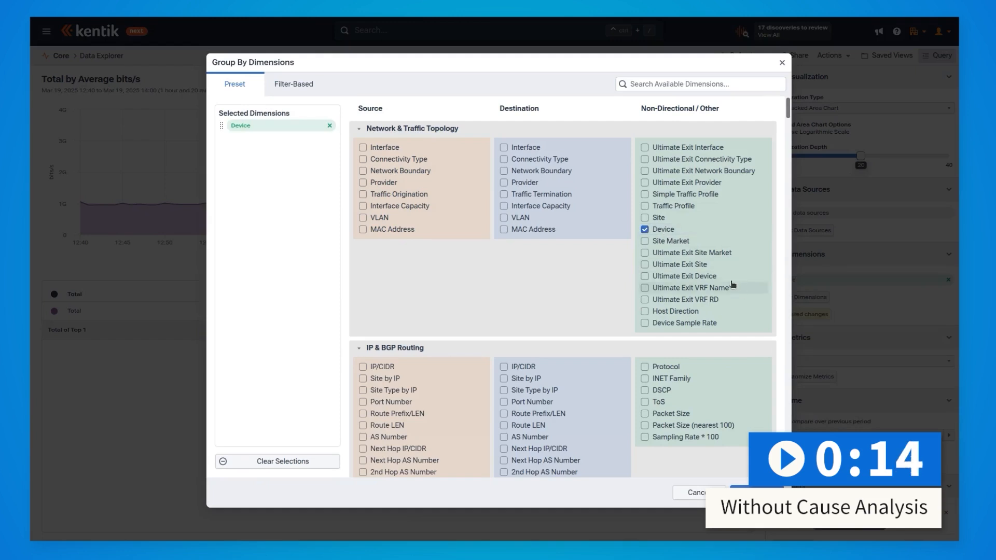
left_click(698, 210)
left_click(752, 492)
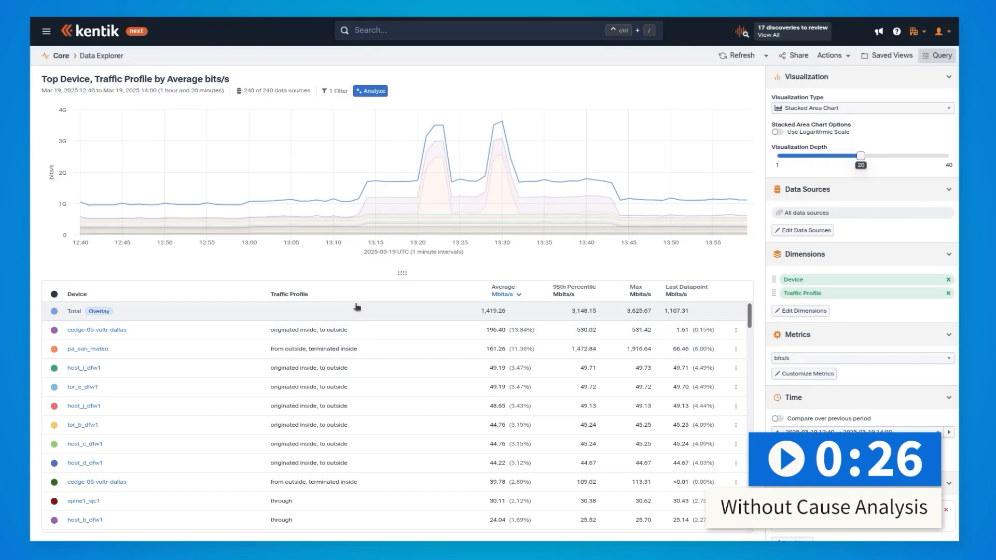
Include the pa_san_mateo row in a new query and open its group-by dimensions for editing.
mouse_move(409, 206)
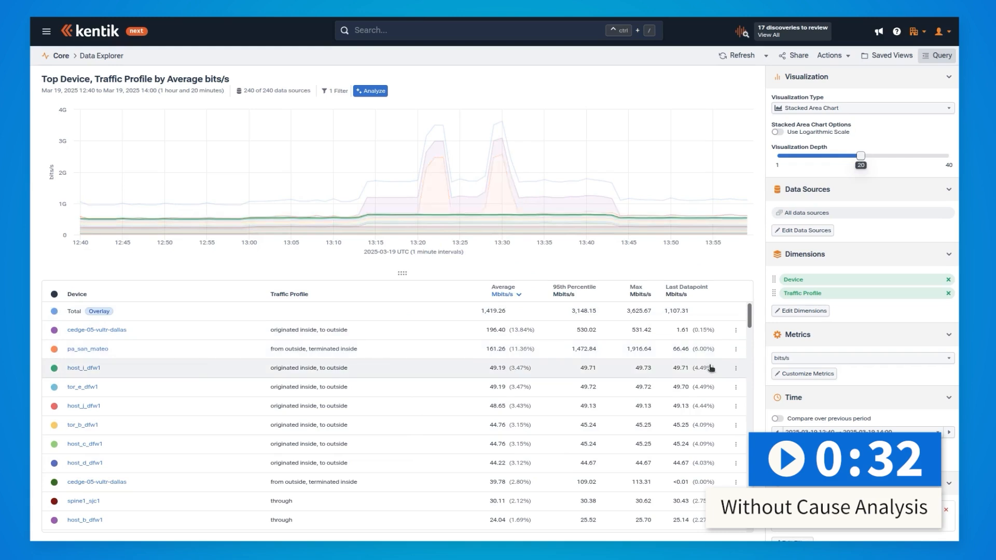
left_click(737, 350)
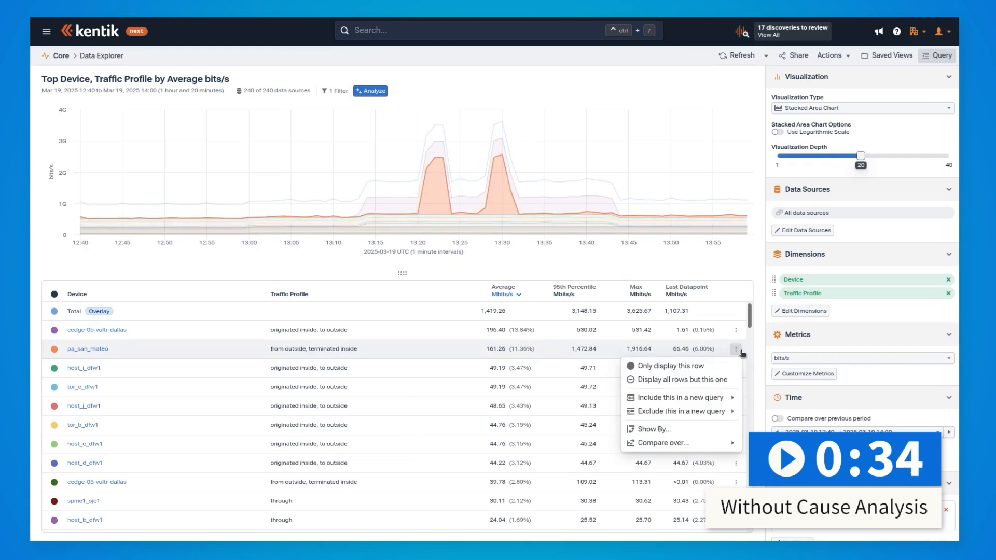
left_click(726, 398)
left_click(428, 100)
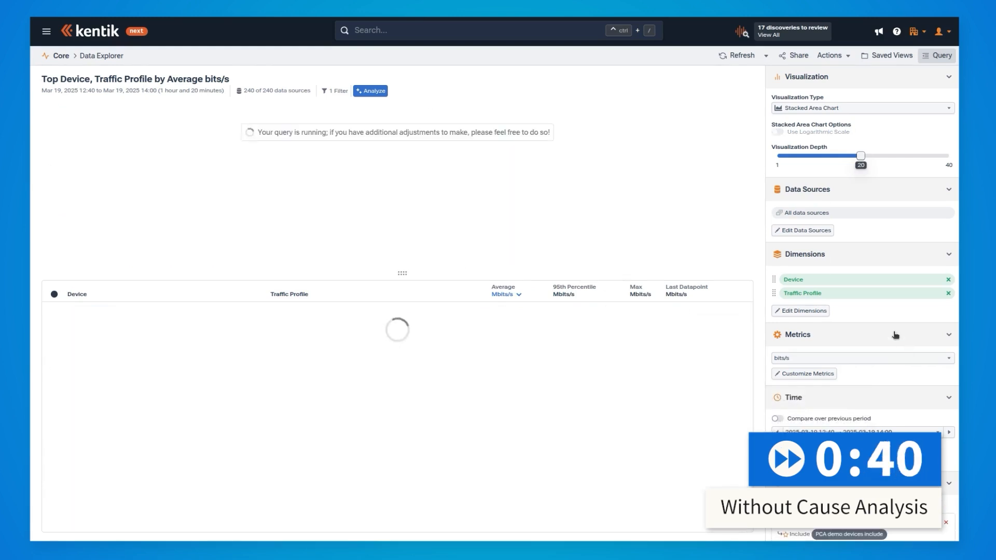
left_click(812, 311)
scroll(694, 341, "down", 4)
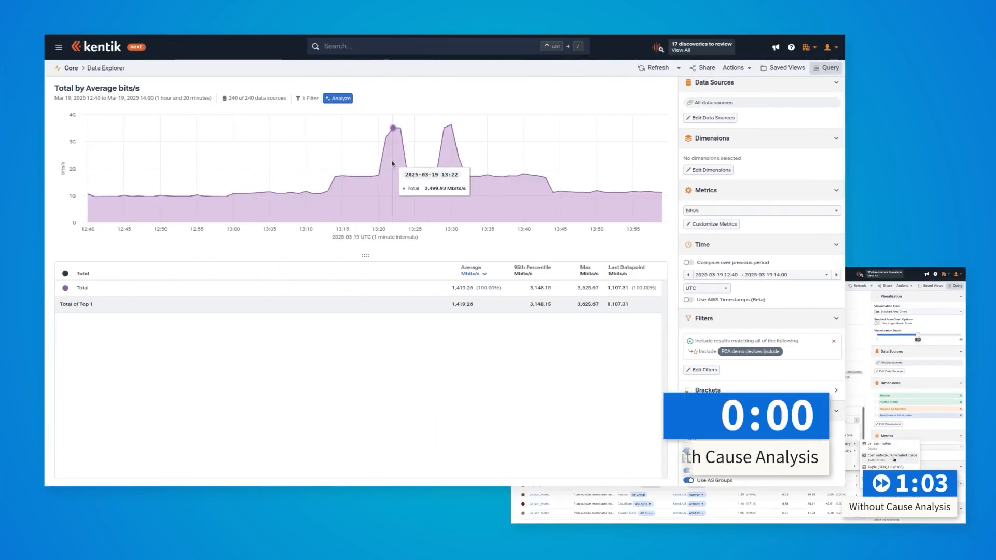
Run Cause Analysis on the total traffic chart and expand the first detected change in the results.
left_click(344, 99)
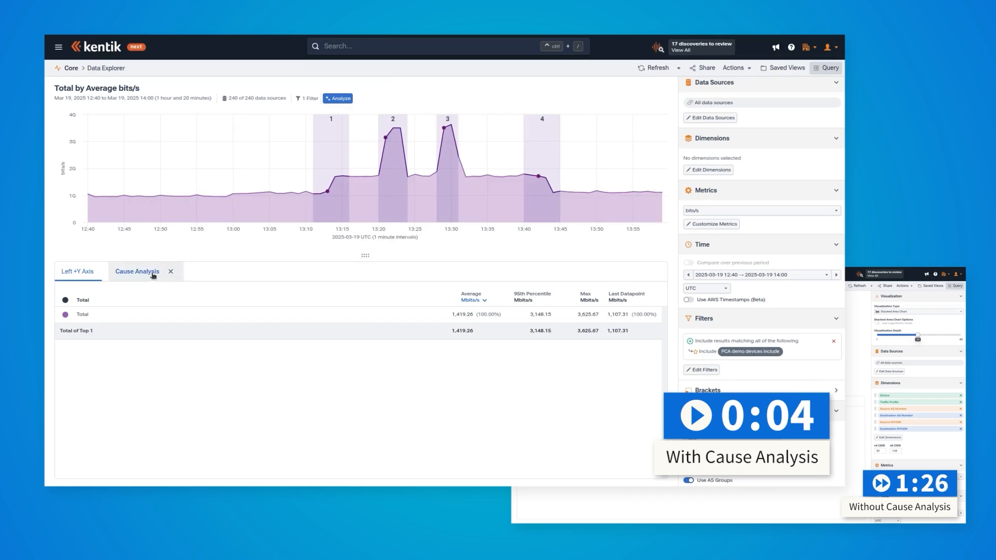
left_click(151, 273)
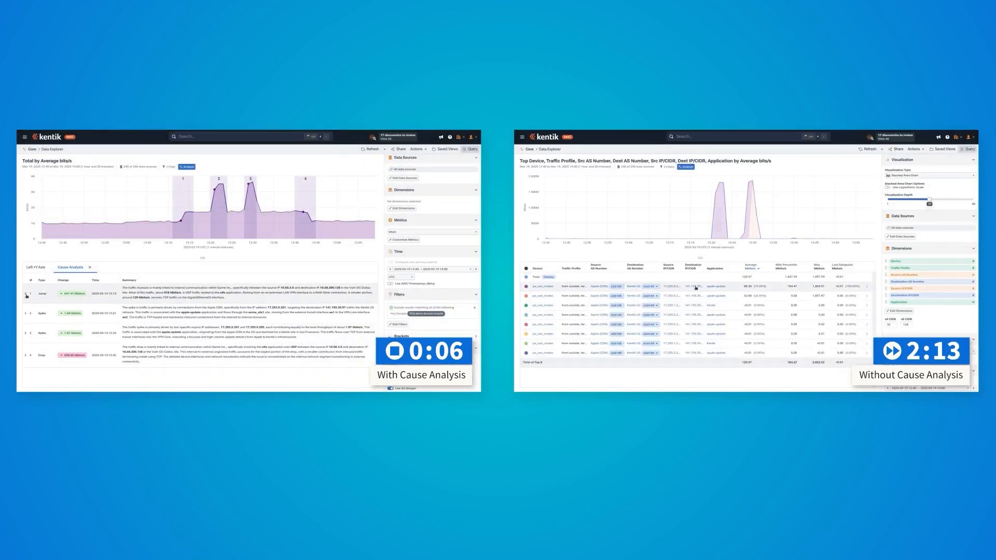
left_click(26, 293)
scroll(138, 319, "down", 3)
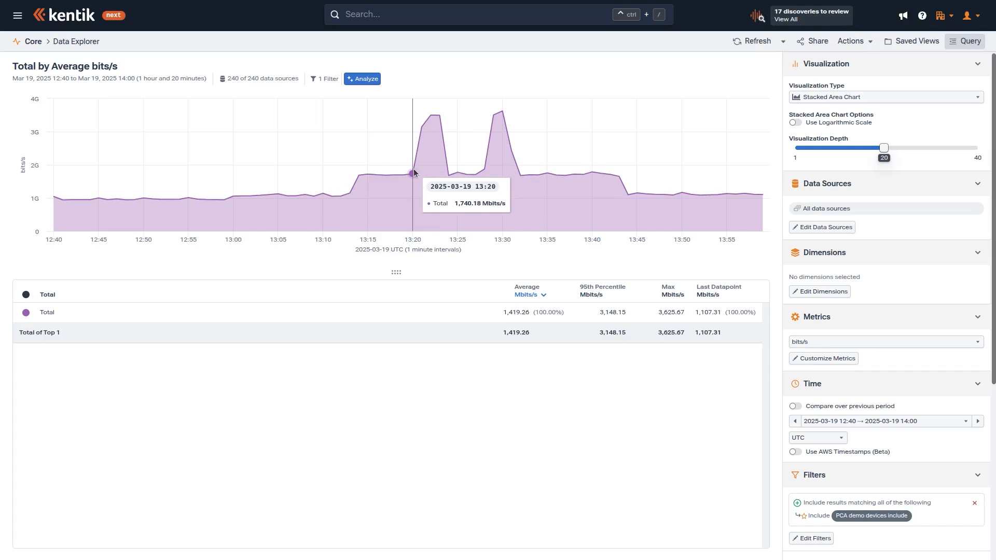
Analyze the traffic of the first spike from 13:20 to 13:24 and read the resulting Summary and Details text.
left_click_drag(414, 173, 449, 177)
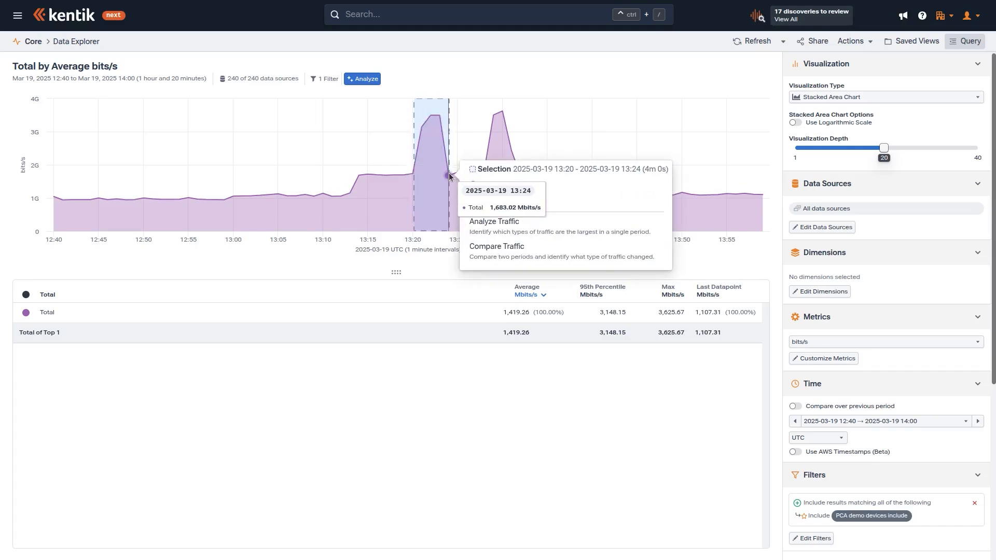
left_click(545, 229)
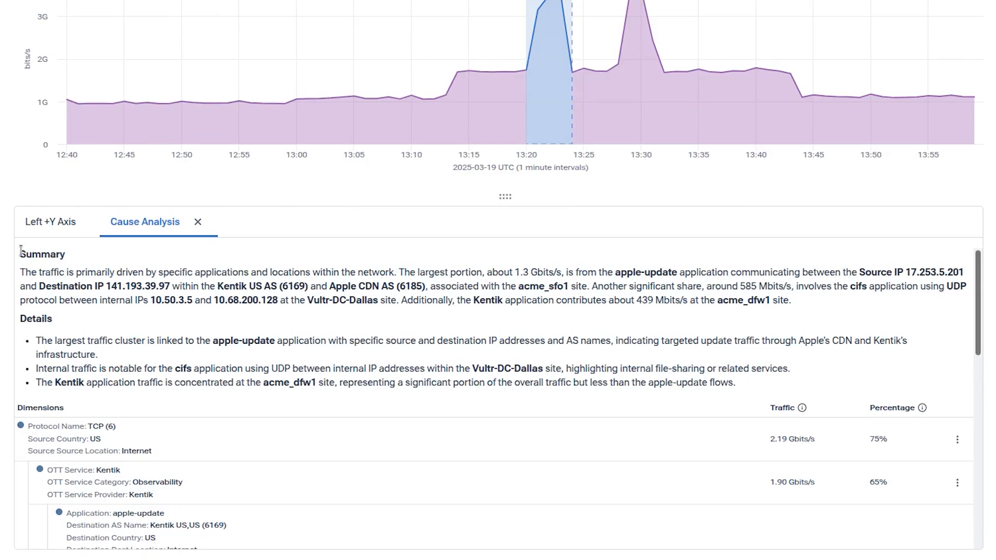
left_click_drag(21, 251, 746, 383)
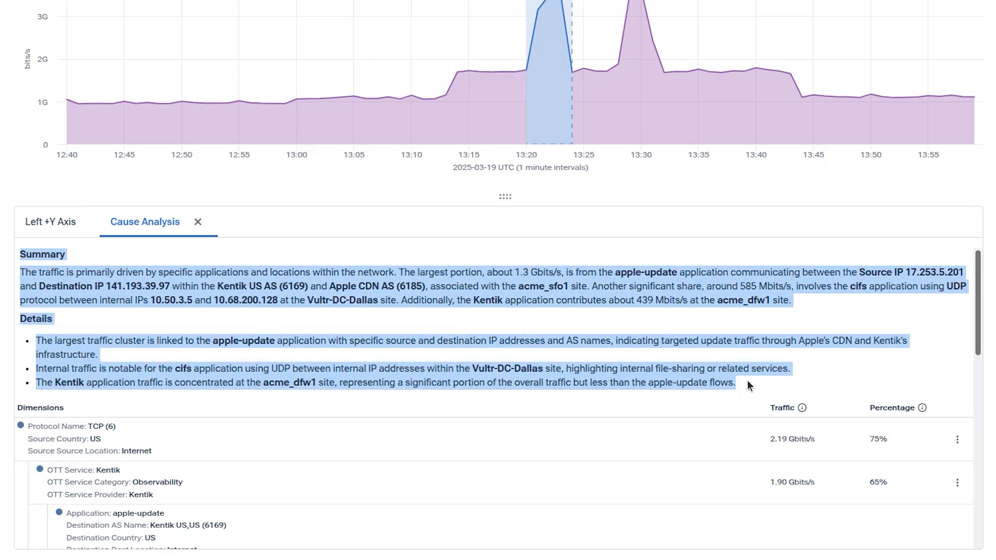
left_click(747, 381)
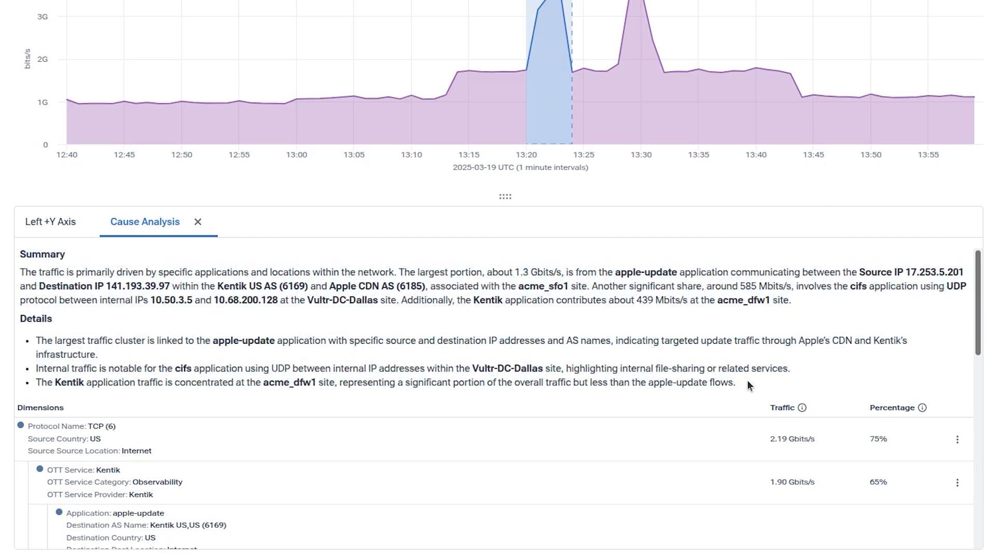
Examine the apple-update cluster's dimensions and its percentage of the traffic in the Cause Analysis results.
scroll(609, 372, "down", 2)
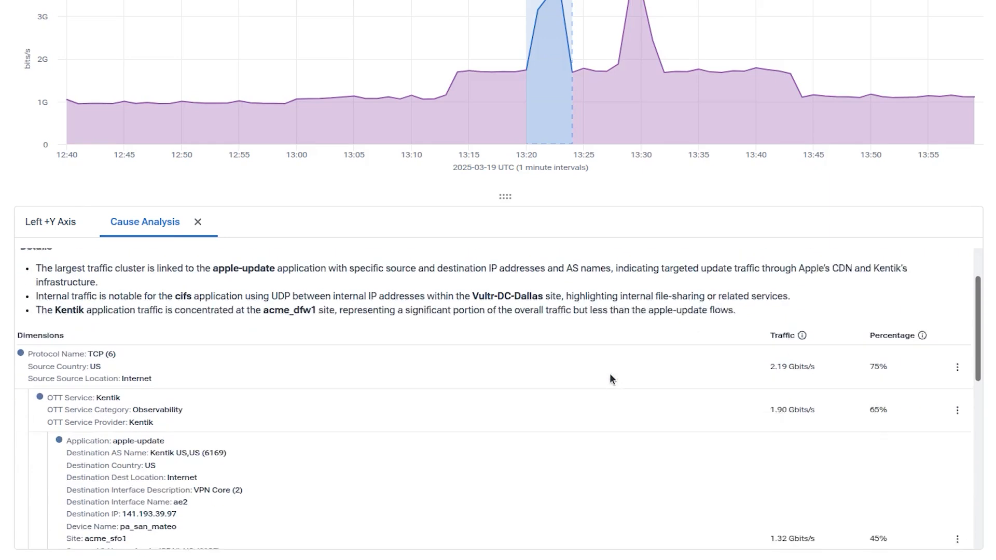
scroll(612, 378, "down", 2)
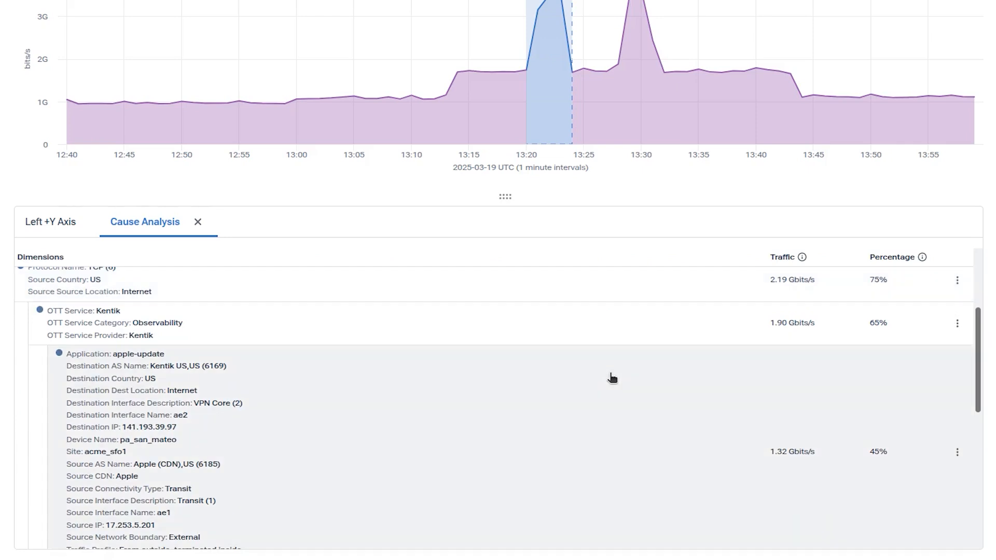
scroll(612, 378, "down", 2)
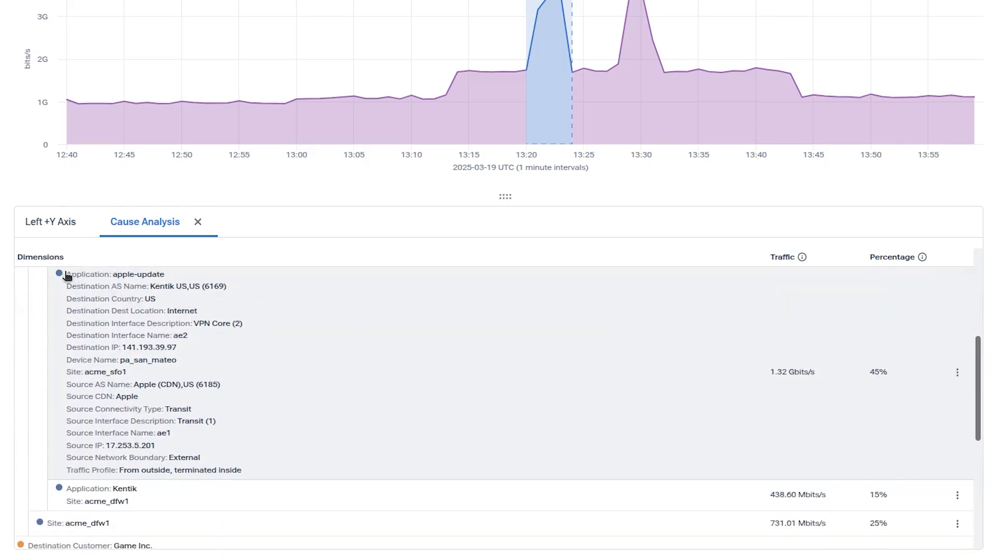
left_click_drag(66, 278, 292, 476)
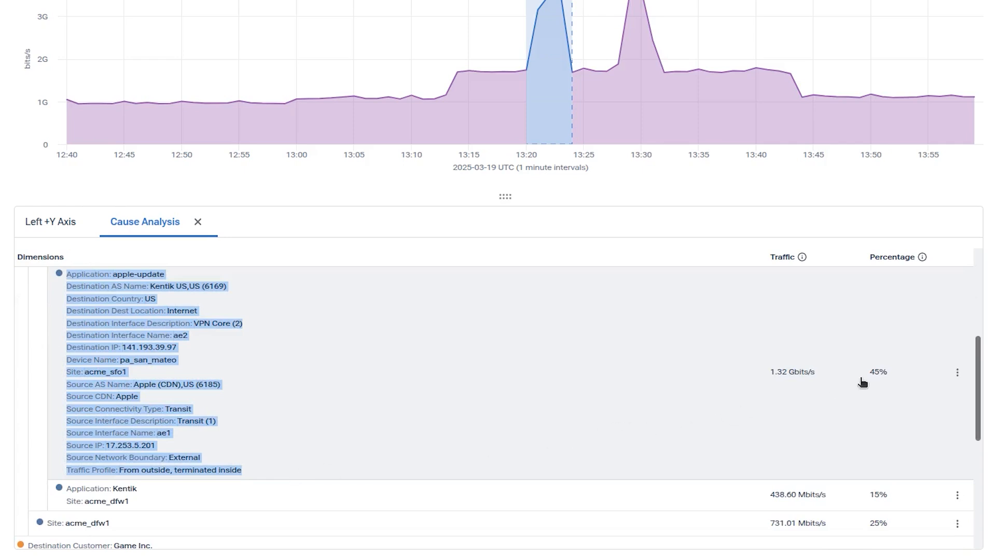
left_click_drag(865, 374, 892, 379)
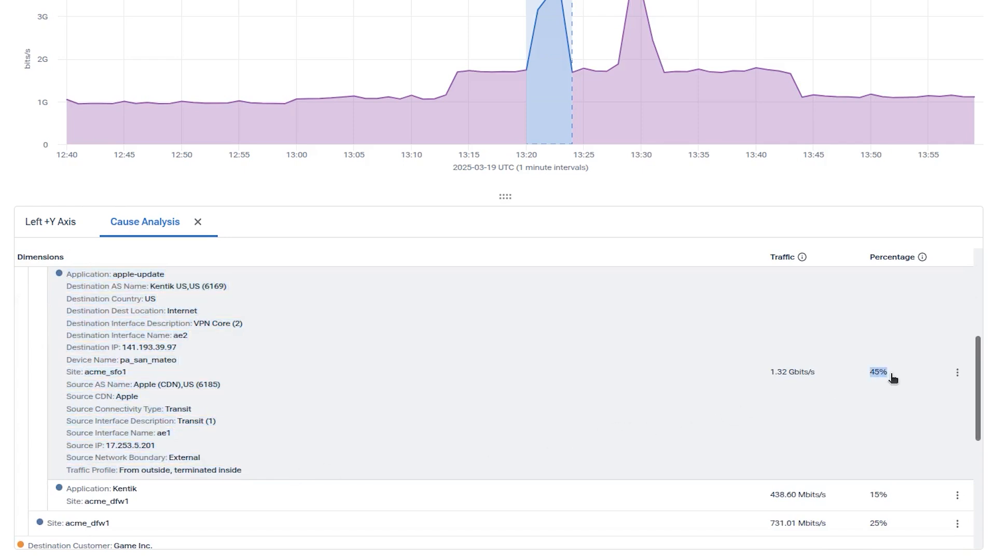
Review the cifs application cluster and its traffic percentage, and view that cluster in Data Explorer.
scroll(848, 432, "down", 3)
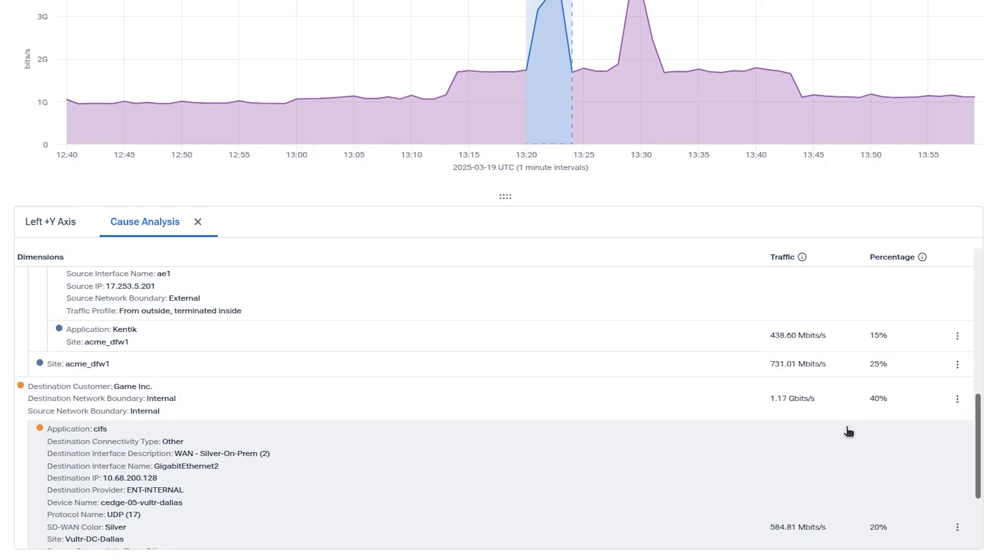
scroll(848, 431, "down", 2)
scroll(848, 431, "down", 1)
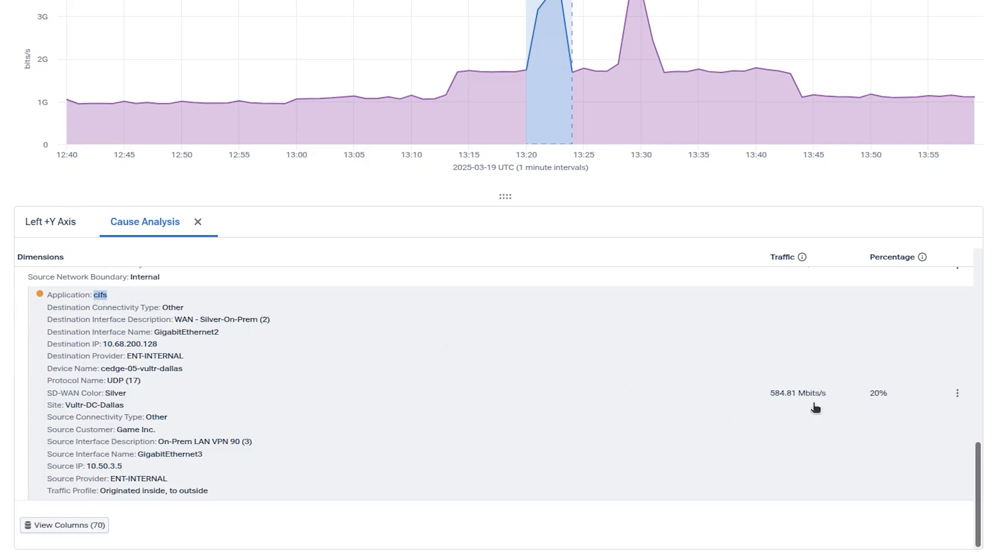
left_click_drag(858, 395, 882, 395)
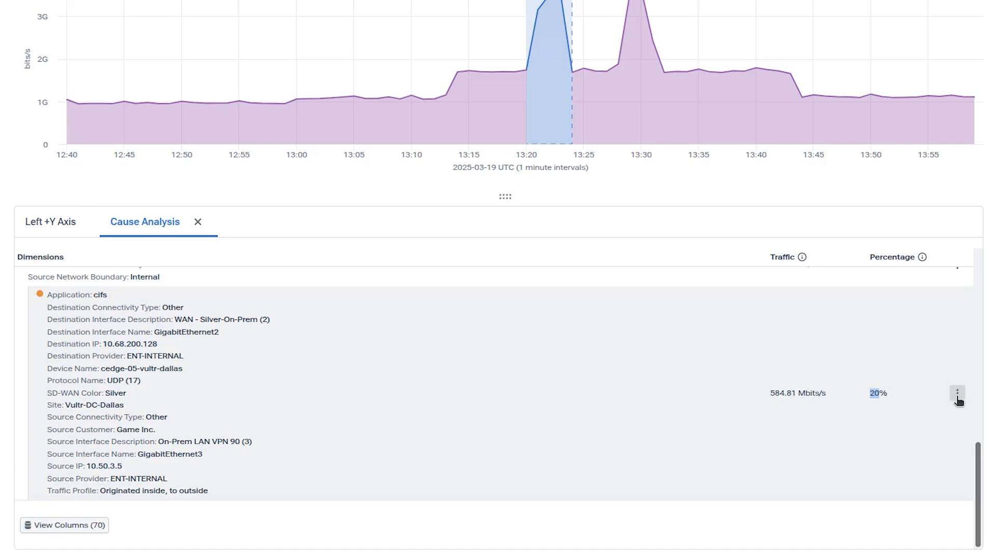
left_click(958, 395)
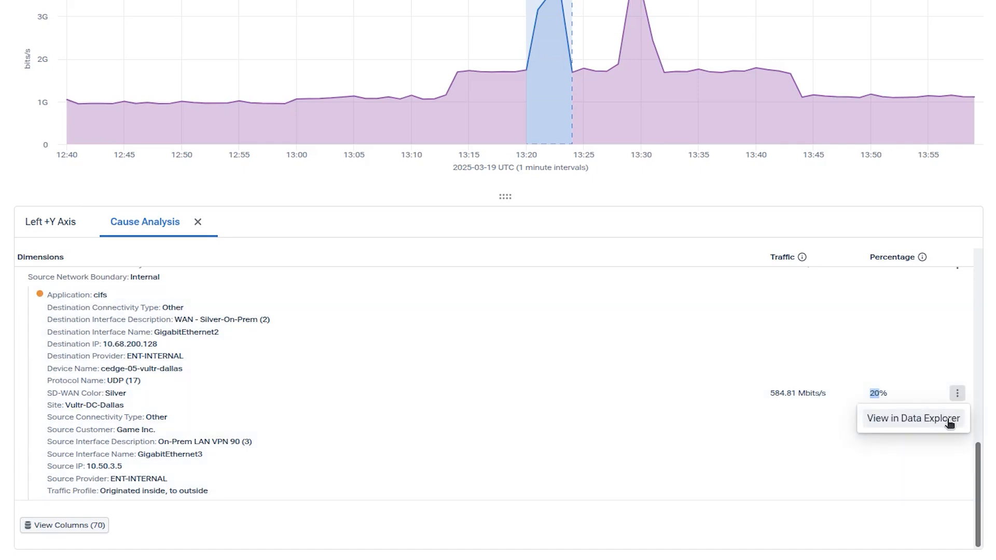
left_click(913, 418)
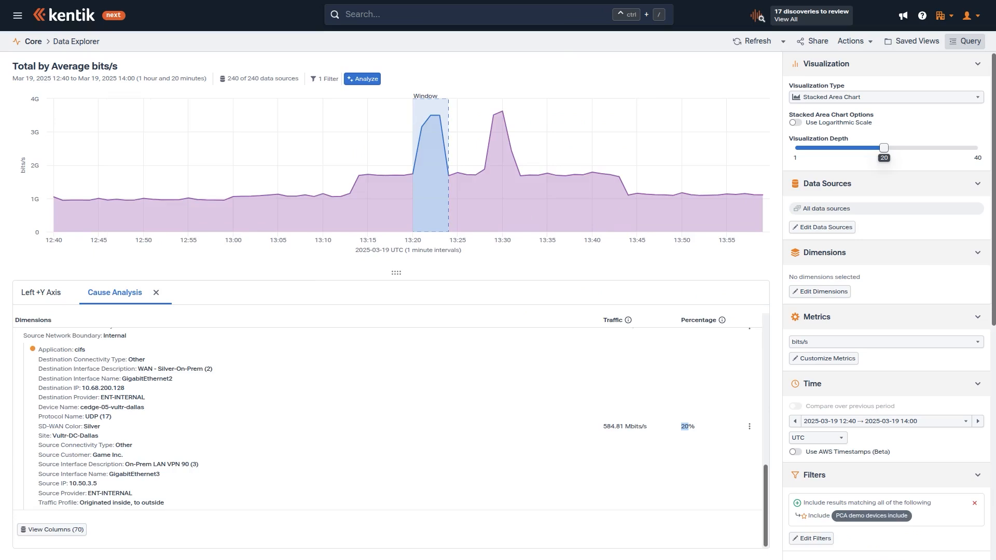
View another traffic cluster from further up the Cause Analysis results in Data Explorer.
scroll(466, 430, "up", 5)
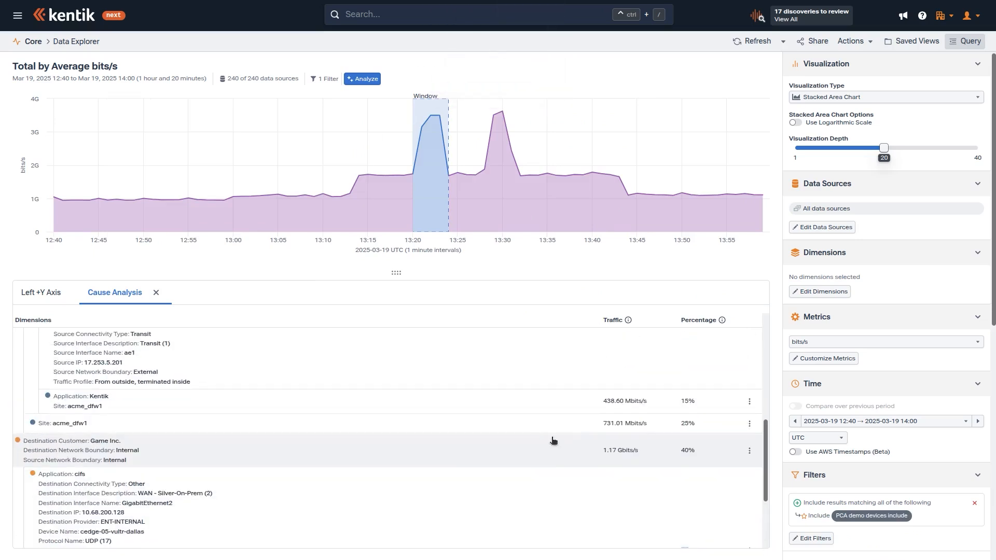
left_click(749, 367)
left_click(715, 387)
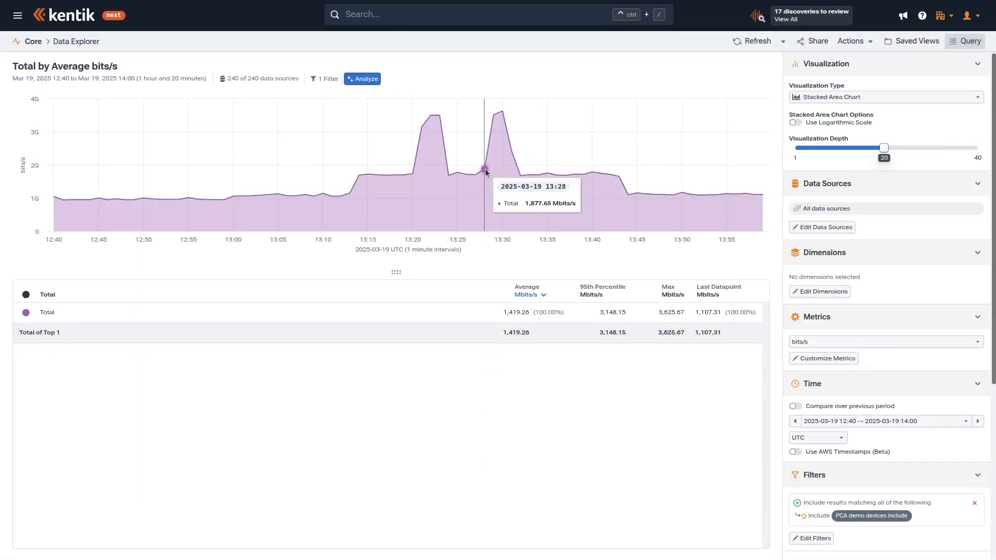
Compare the traffic of the second spike, 13:28 to 13:32, with the period from 13:24 to 13:27.
left_click_drag(505, 172, 520, 176)
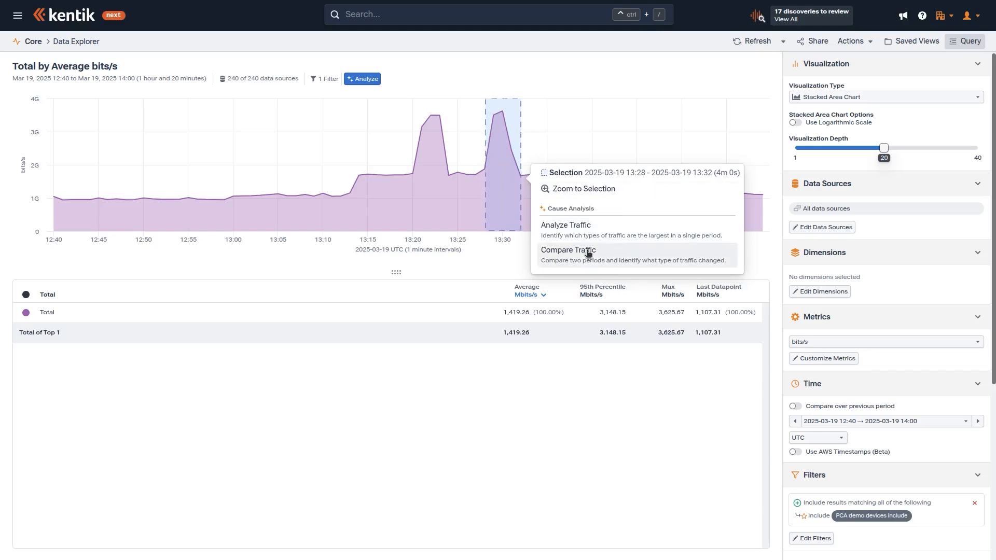
left_click(589, 261)
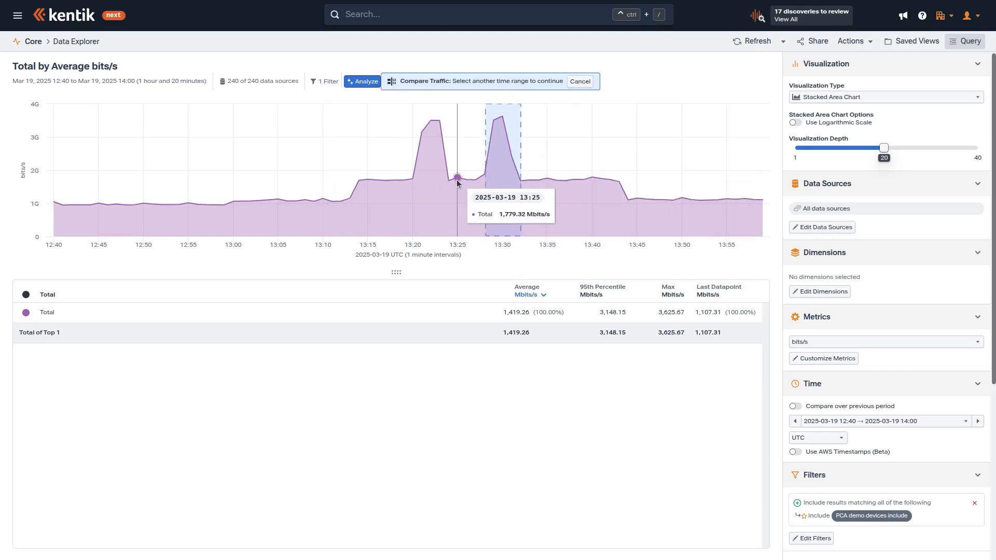
left_click_drag(446, 175, 485, 183)
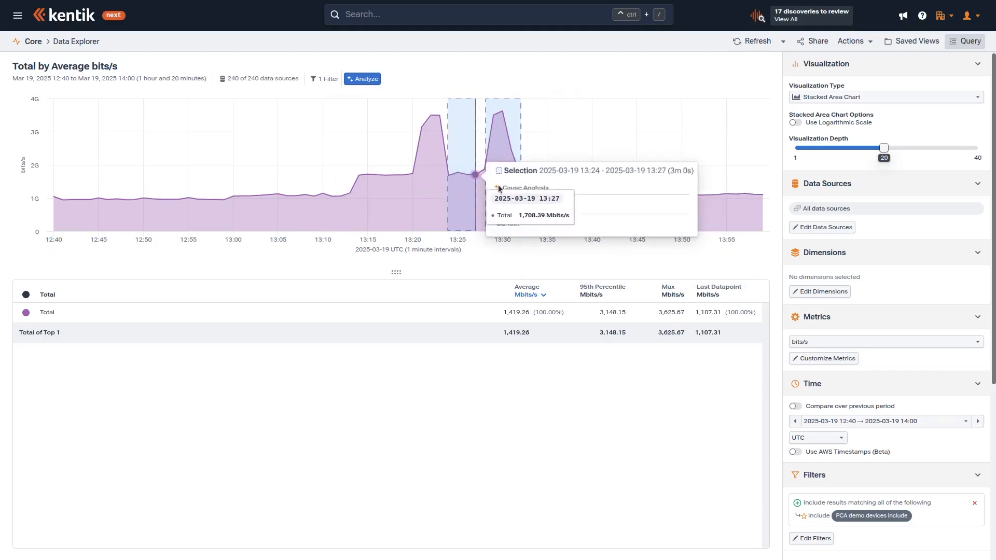
left_click(587, 205)
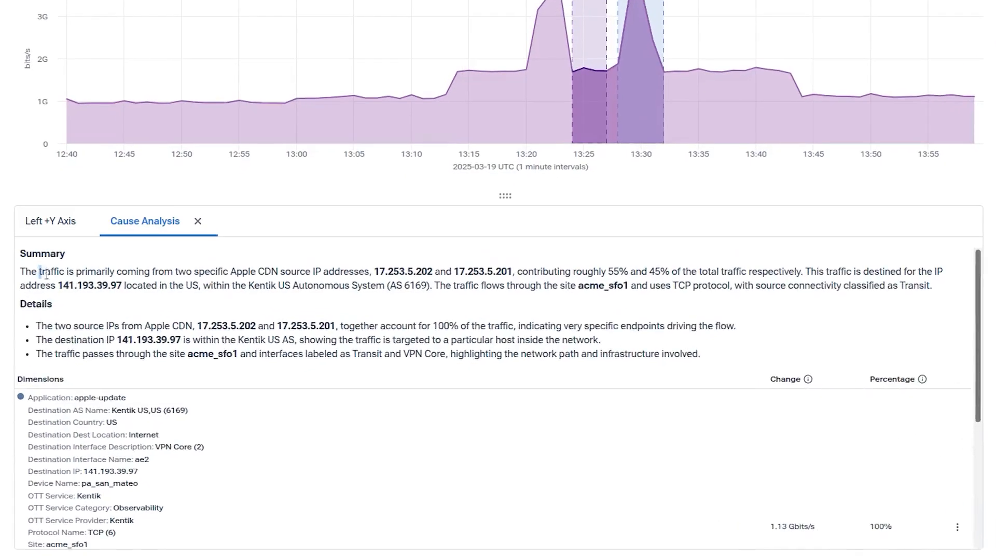
Examine the traffic comparison's summary, the apple-update cluster's dimensions, its percentage of the change and its source IP breakdown.
left_click_drag(32, 331, 182, 363)
left_click(233, 313)
scroll(329, 378, "down", 5)
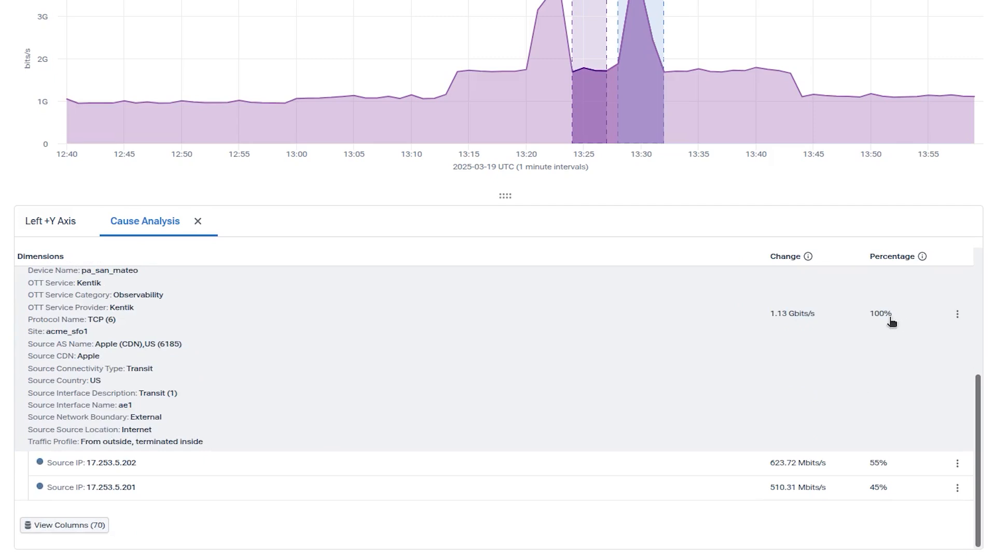
left_click_drag(868, 314, 898, 315)
scroll(913, 402, "up", 2)
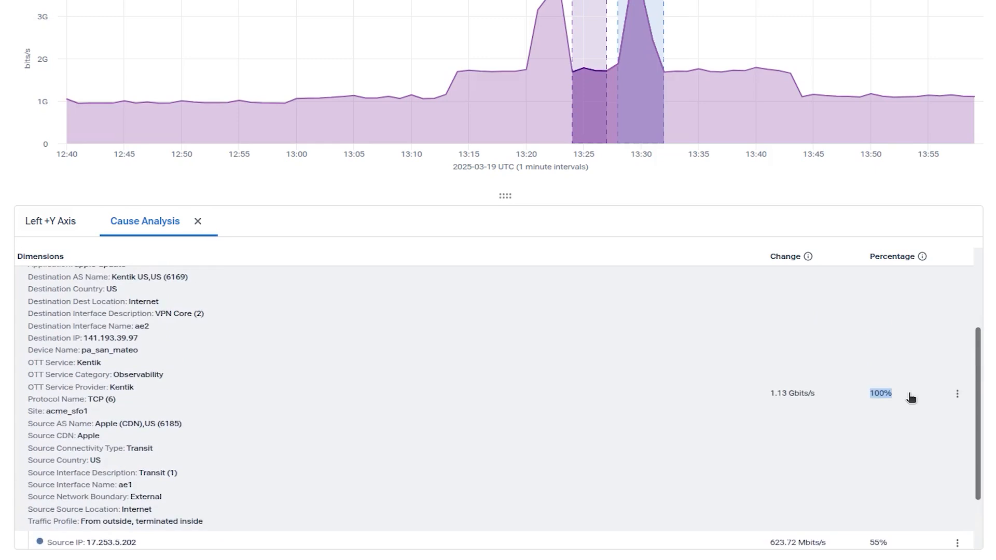
scroll(886, 409, "down", 1)
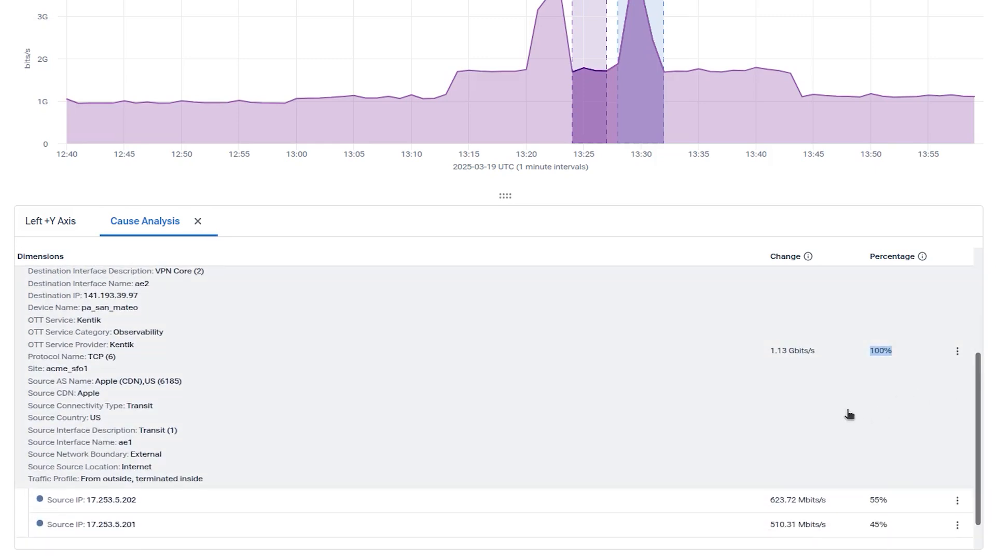
scroll(798, 408, "up", 2)
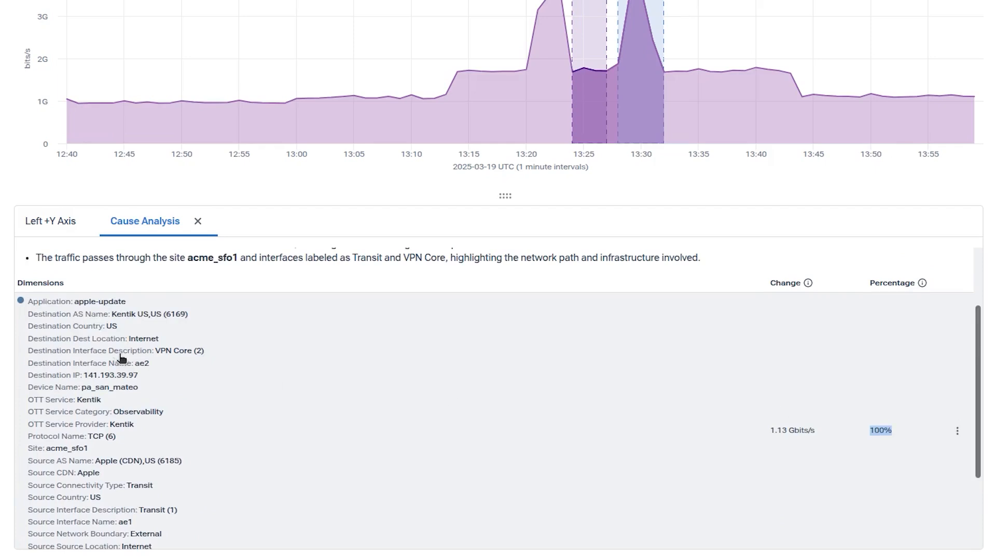
left_click_drag(66, 303, 127, 303)
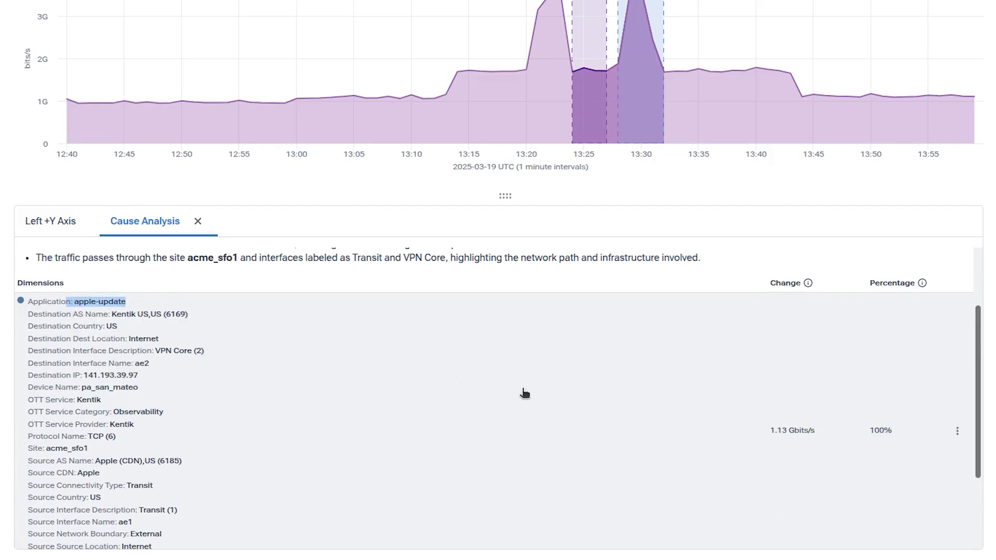
Check the percentage shares of the two apple-update source IPs and view source IP 17.253.5.201 in Data Explorer.
scroll(533, 397, "down", 3)
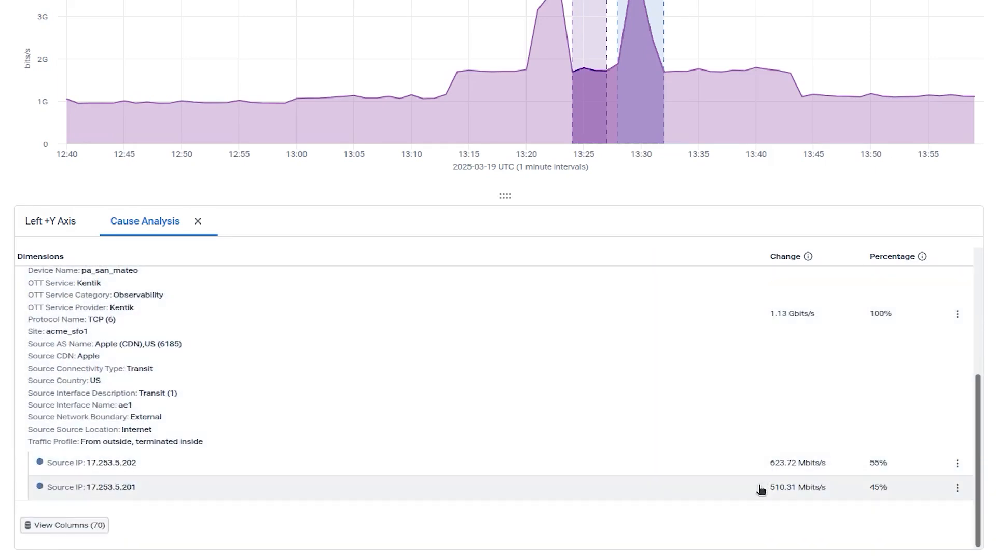
left_click_drag(869, 462, 871, 486)
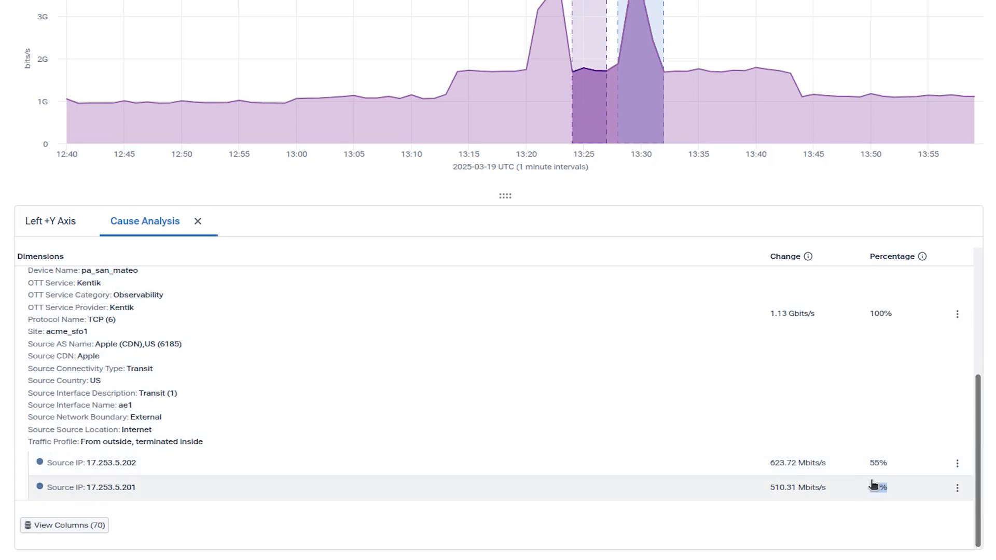
left_click(957, 466)
left_click(882, 473)
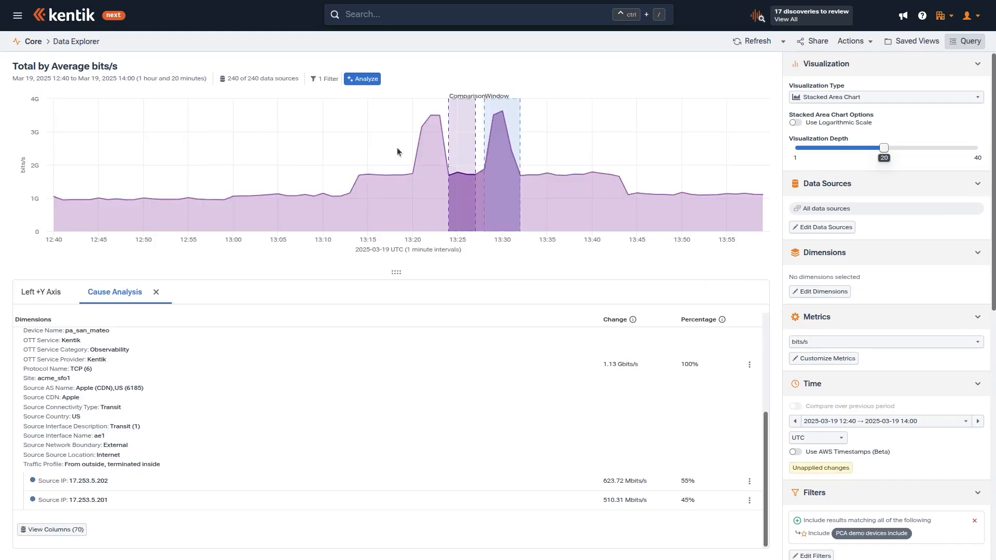
left_click(749, 499)
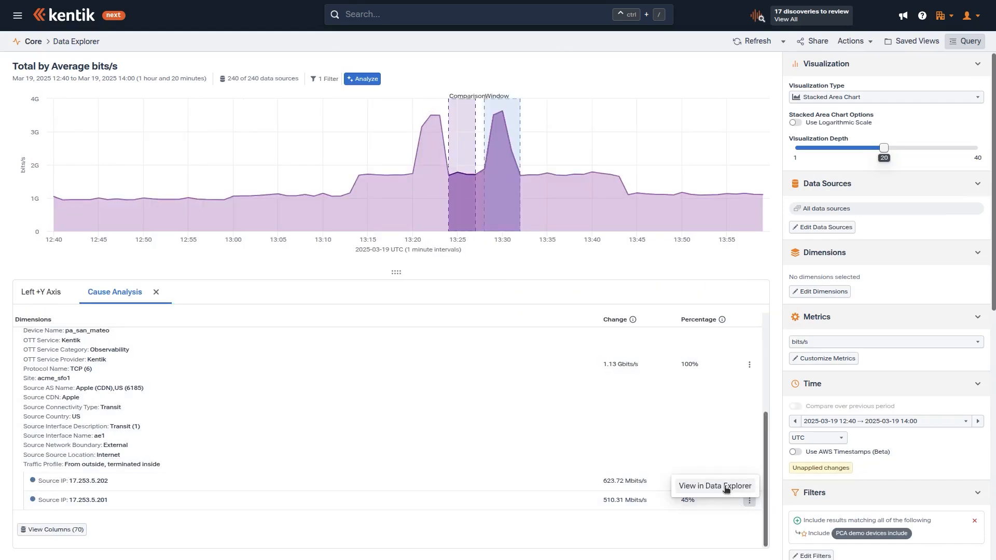
left_click(725, 487)
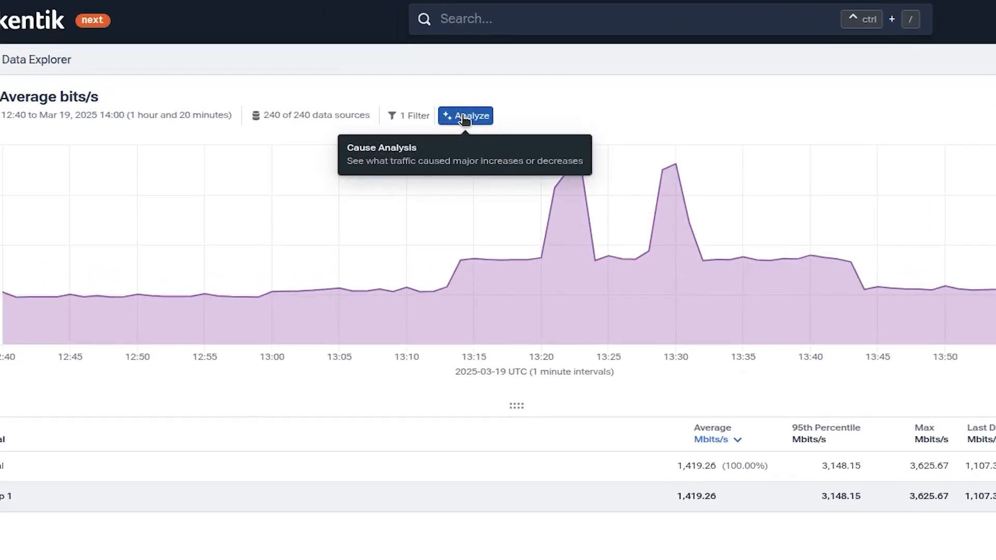
Run Cause Analysis for the major traffic changes across the whole chart and expand the jump at 13:13.
left_click(465, 117)
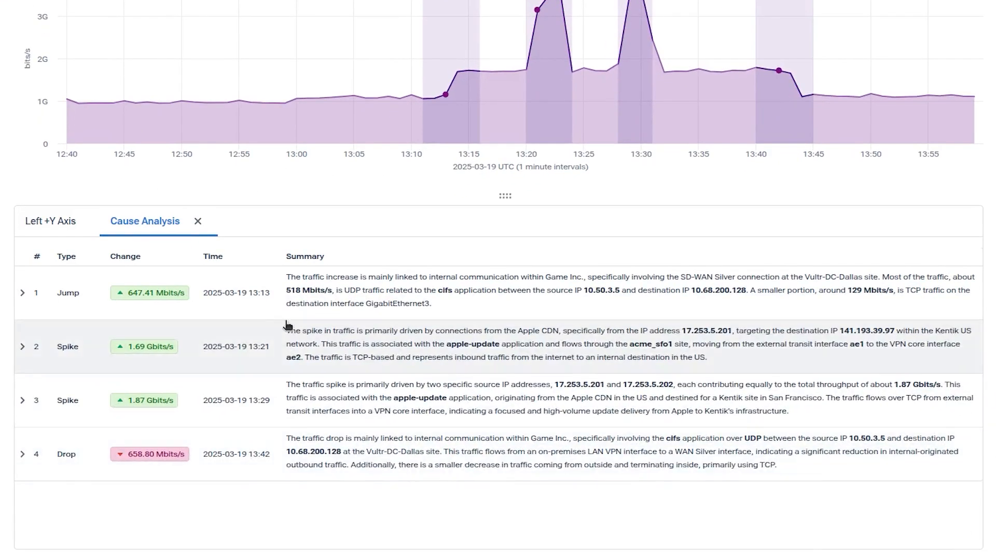
mouse_move(287, 277)
left_mouse_down()
mouse_move(446, 291)
mouse_move(457, 306)
left_mouse_up()
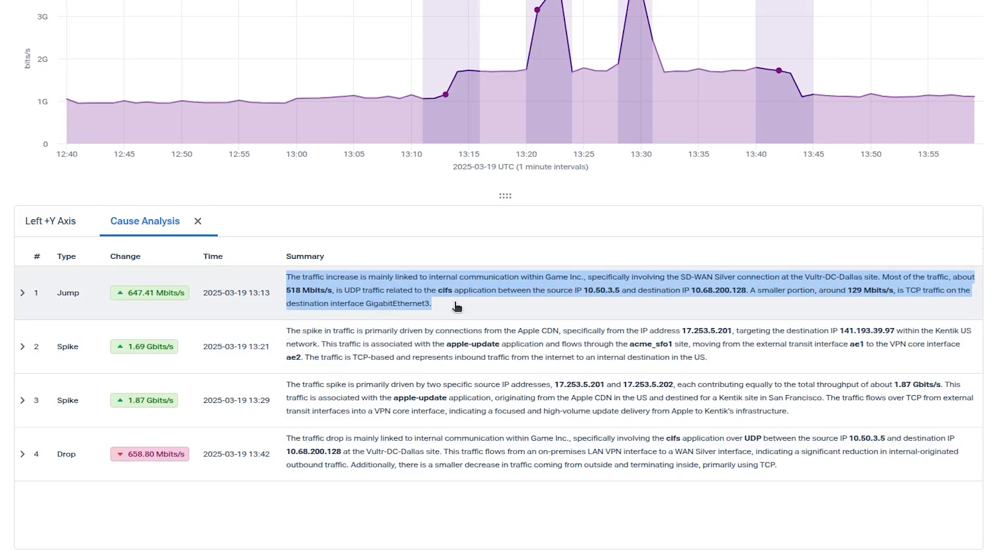
left_click(456, 307)
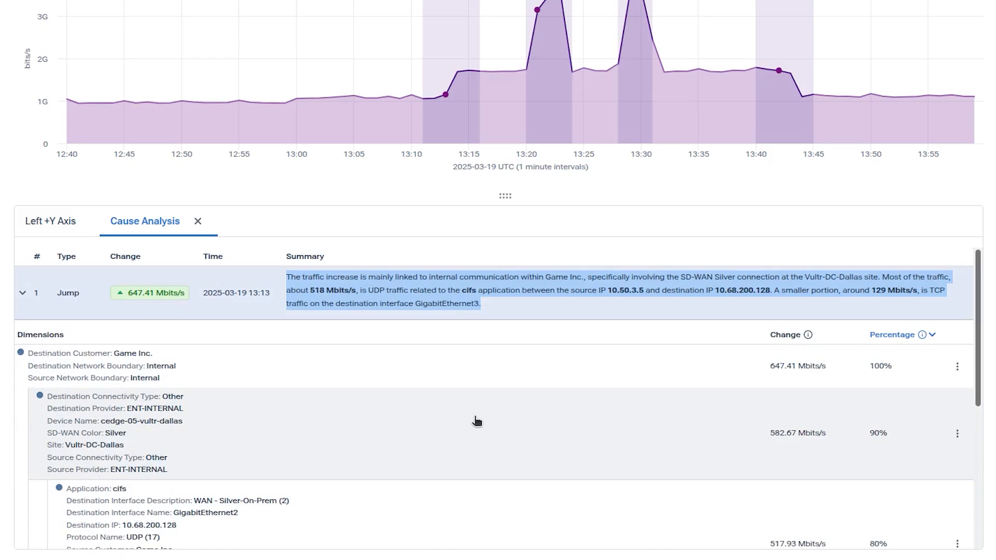
Examine the 13:13 jump's nested cluster dimensions, especially the cifs application cluster, against the rise on the chart.
scroll(476, 421, "down", 3)
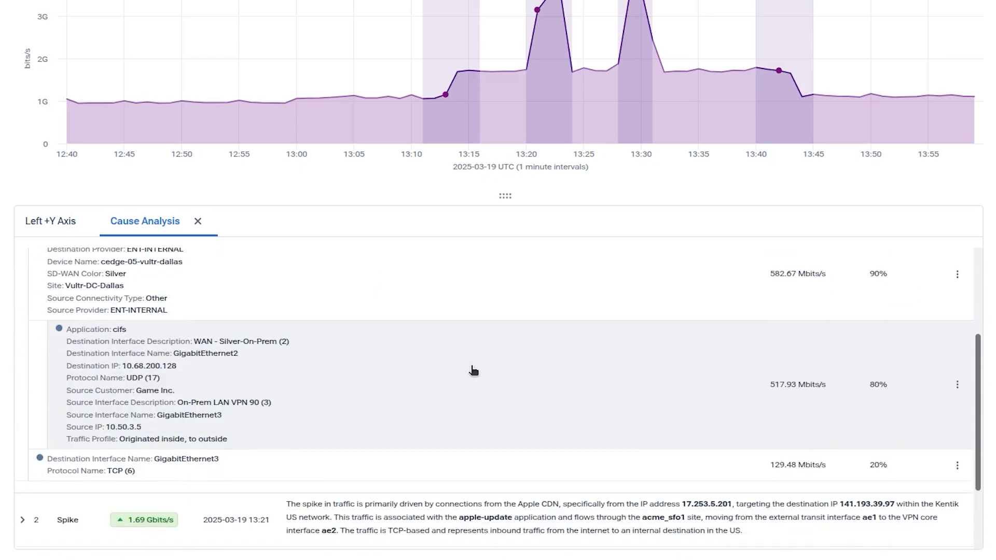
left_click_drag(130, 330, 70, 331)
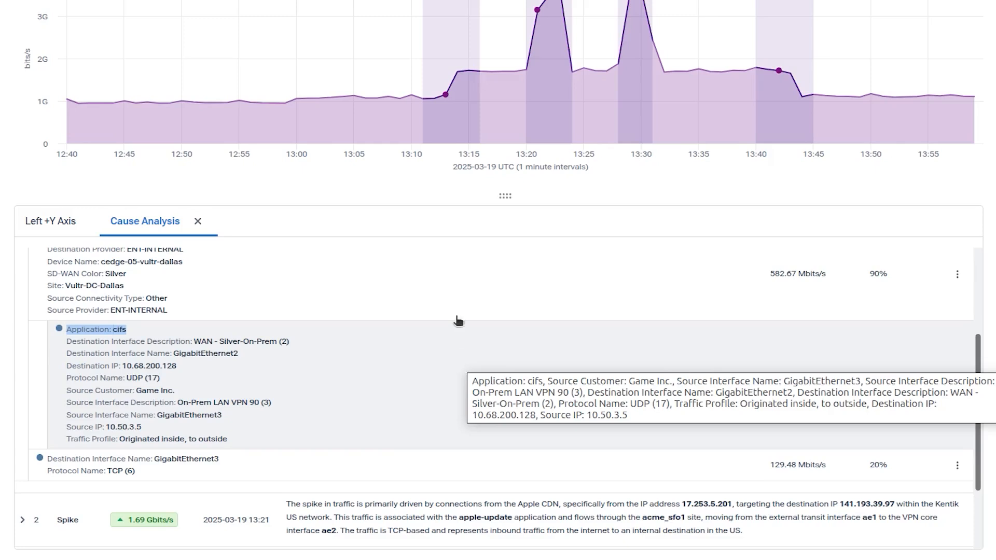
mouse_move(445, 94)
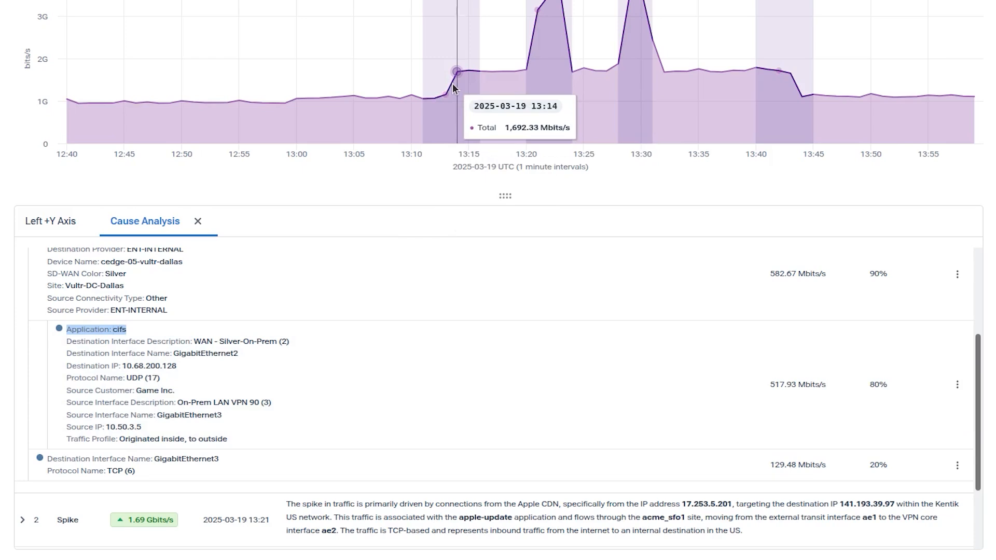
Expand the traffic drop at 13:42 and review its dimensions and the application and IPs named in its summary.
scroll(305, 325, "down", 2)
scroll(304, 324, "down", 1)
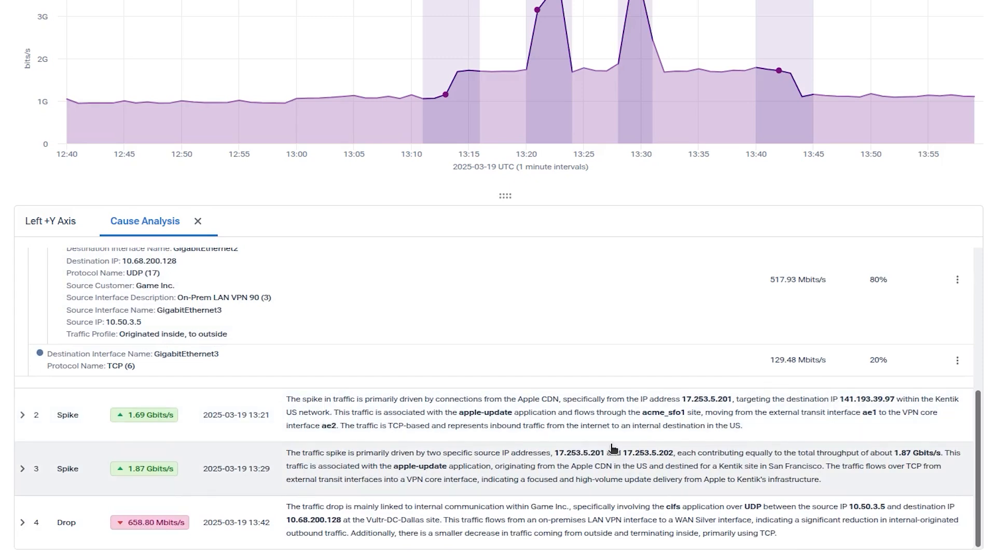
left_click(23, 524)
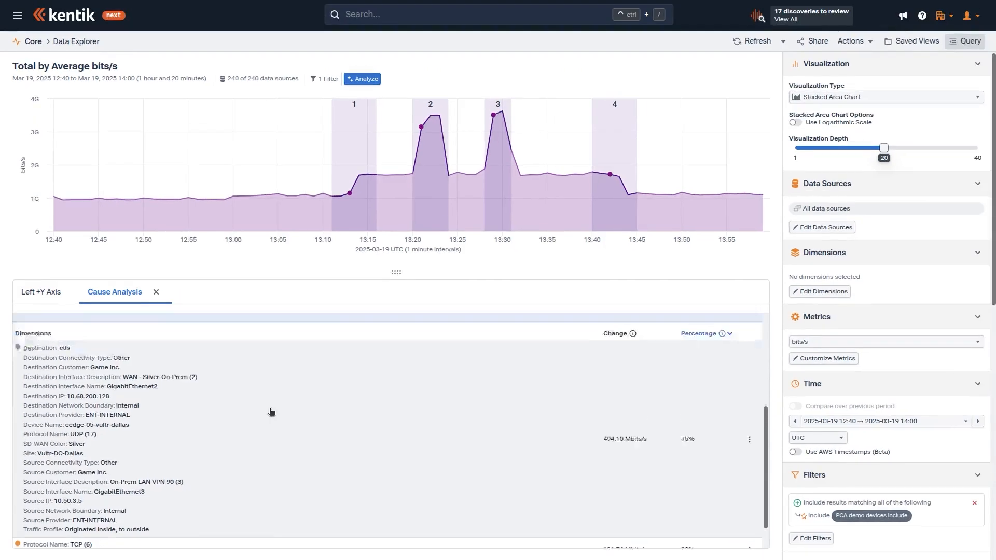
scroll(146, 375, "up", 2)
scroll(269, 446, "up", 2)
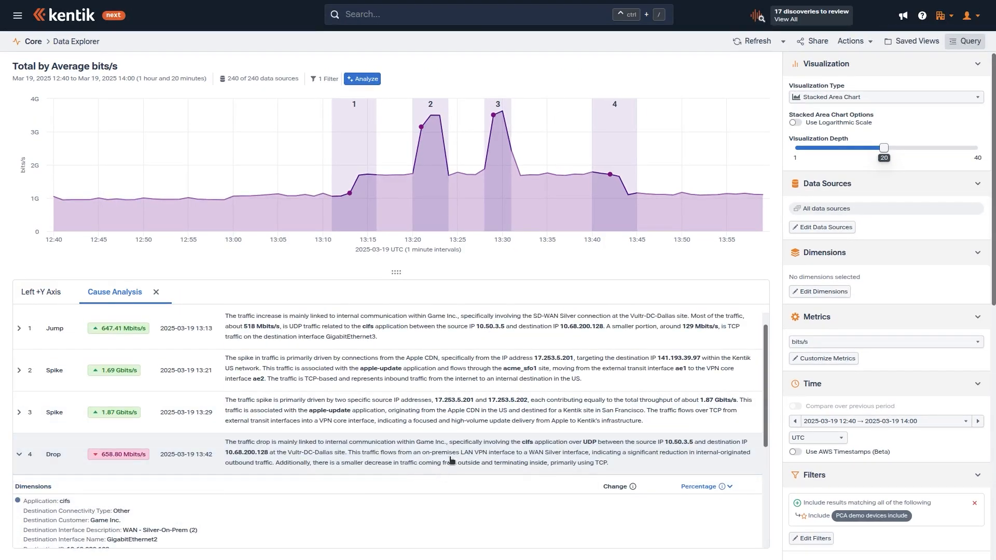
left_click_drag(451, 441, 347, 454)
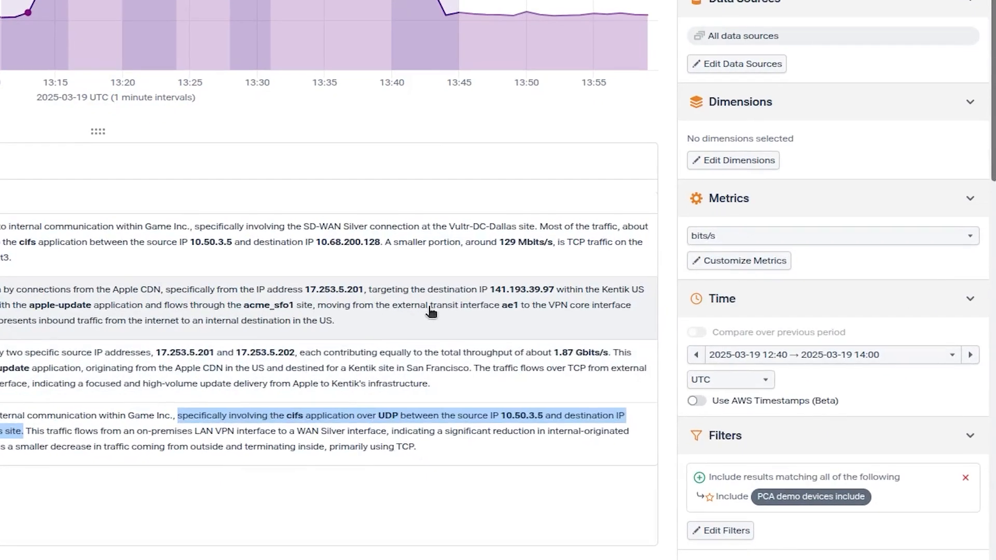
Look over the query's time, filter and advanced settings.
scroll(813, 287, "down", 10)
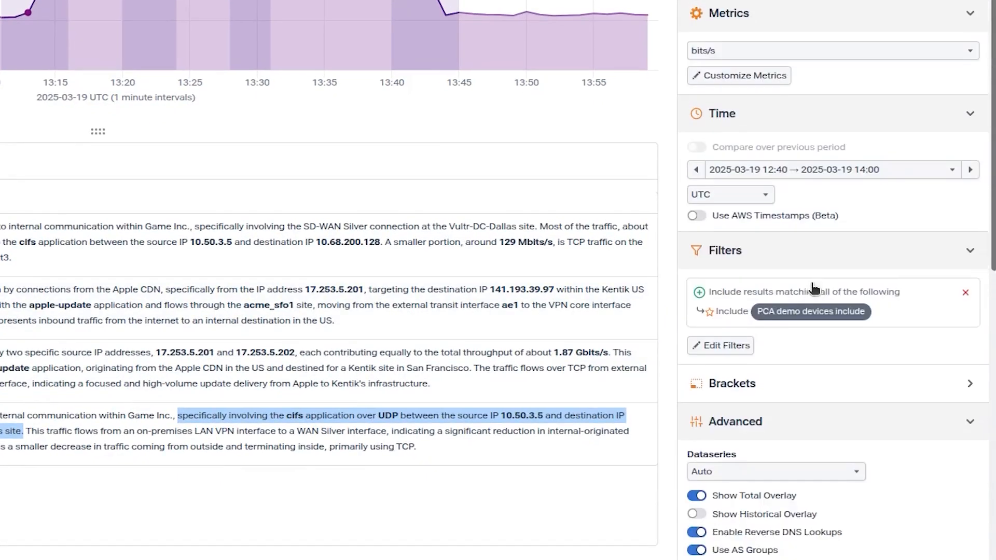
scroll(812, 289, "down", 4)
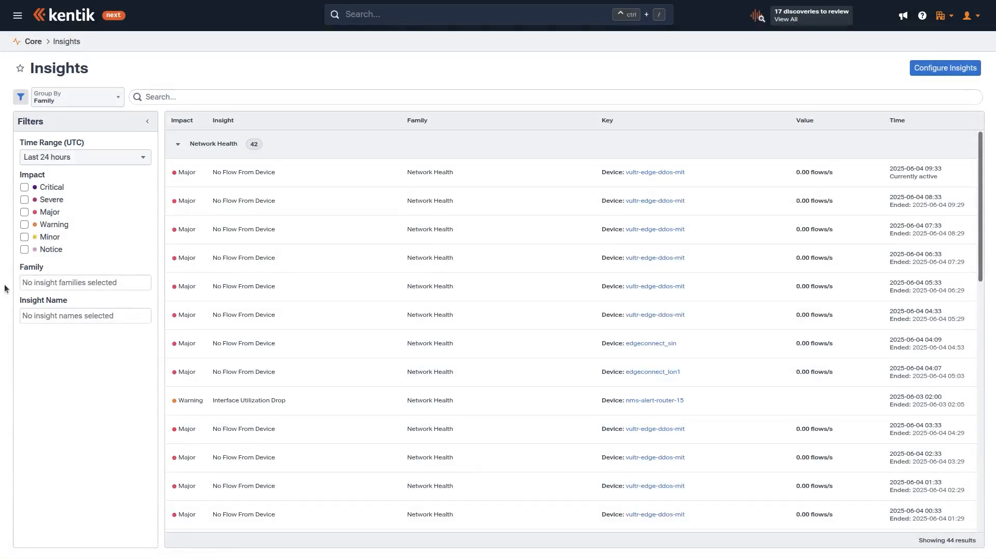
Filter the Insights list to Device Traffic Increase and set the time range to Last 7 days.
left_click(58, 318)
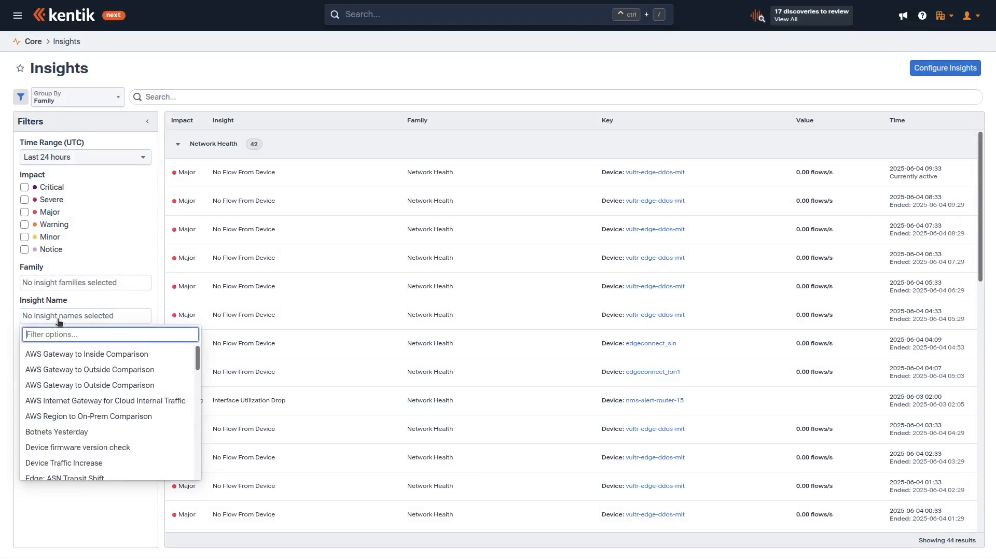
type("dev")
left_click(100, 371)
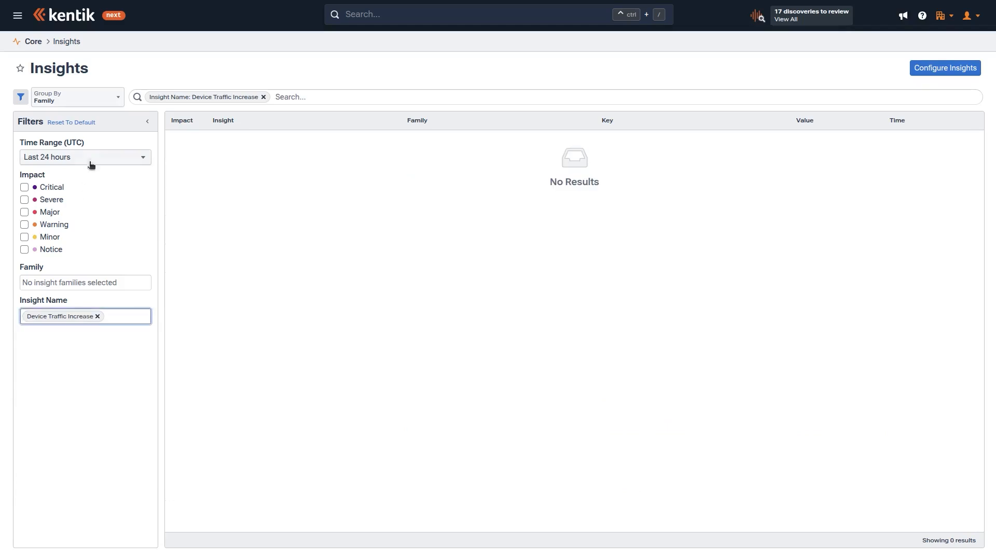
left_click(91, 158)
left_click(43, 253)
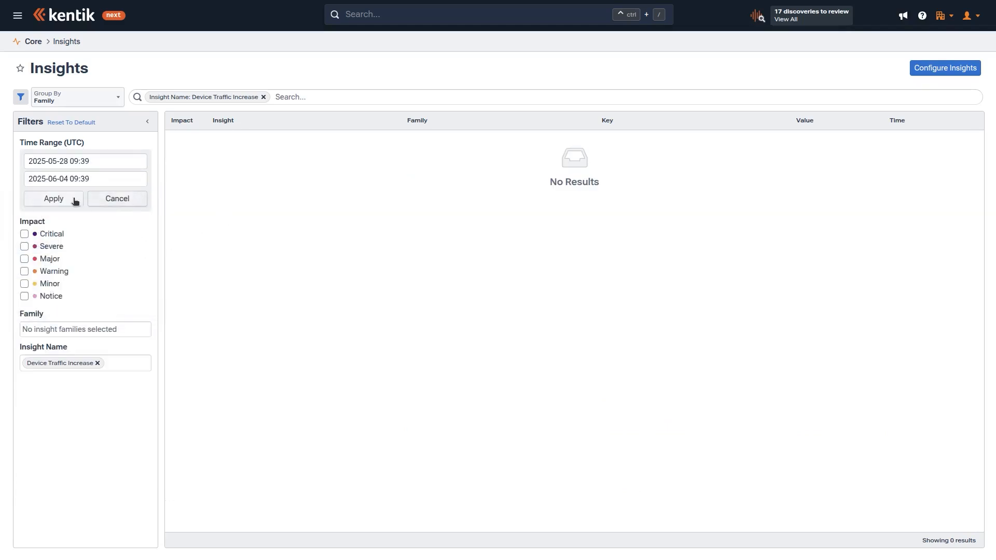
left_click(74, 201)
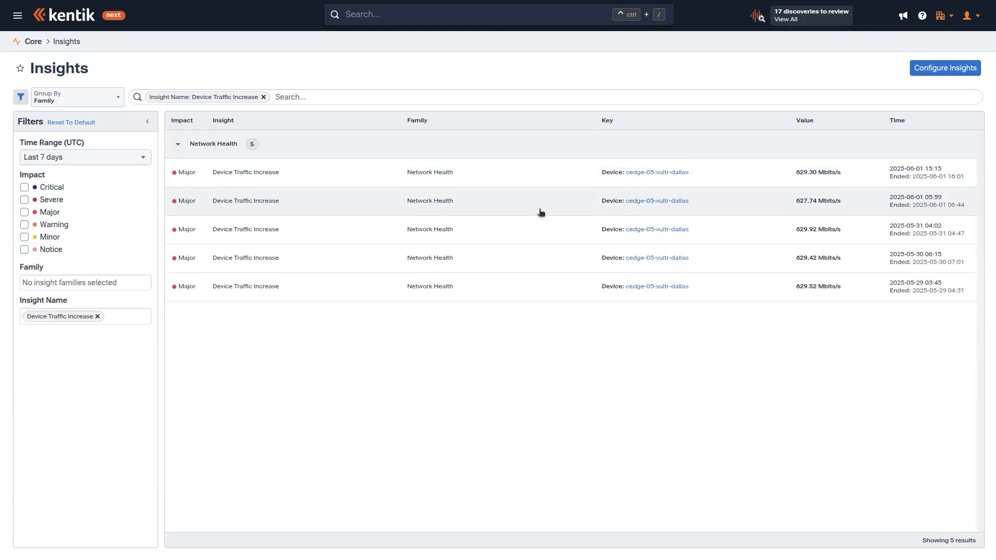
left_click(494, 177)
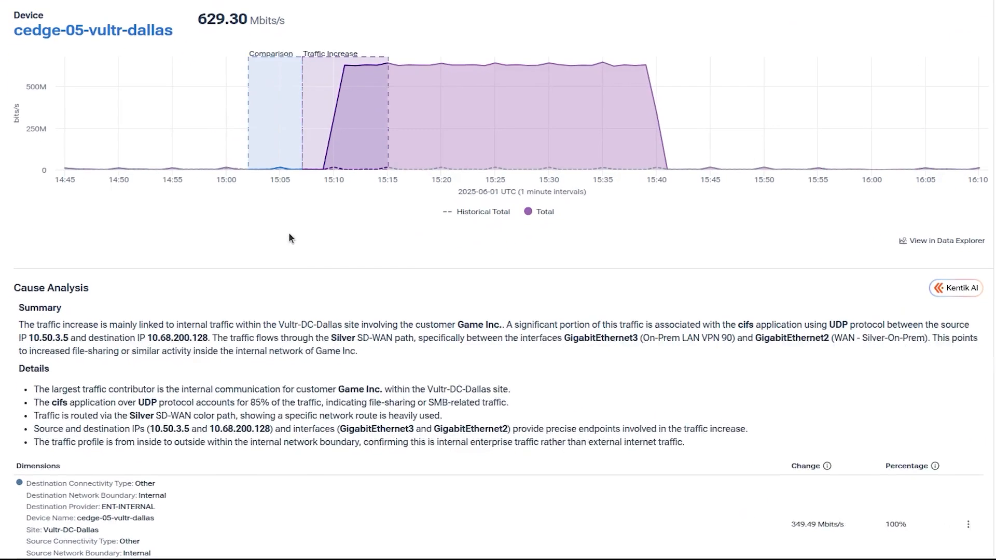
scroll(230, 312, "down", 3)
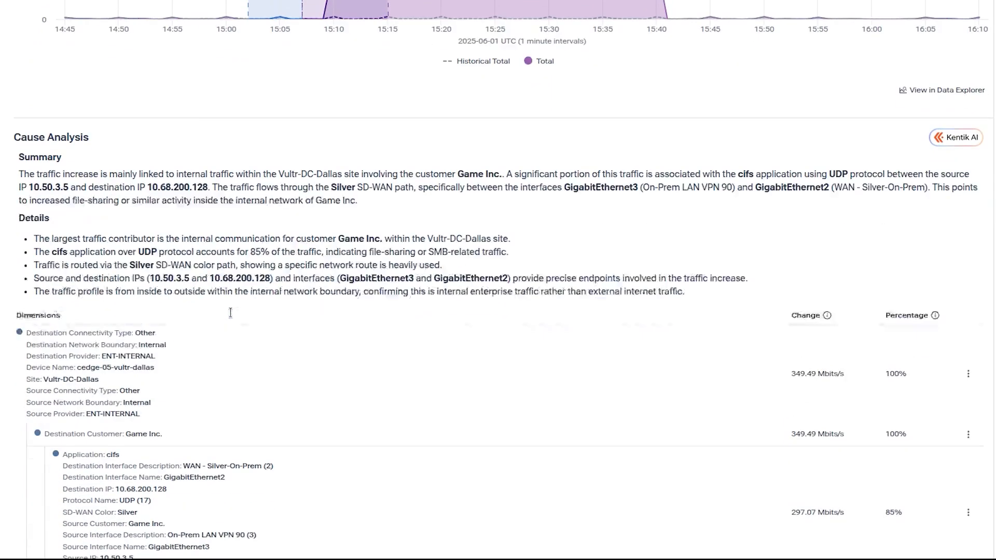
scroll(233, 313, "down", 1)
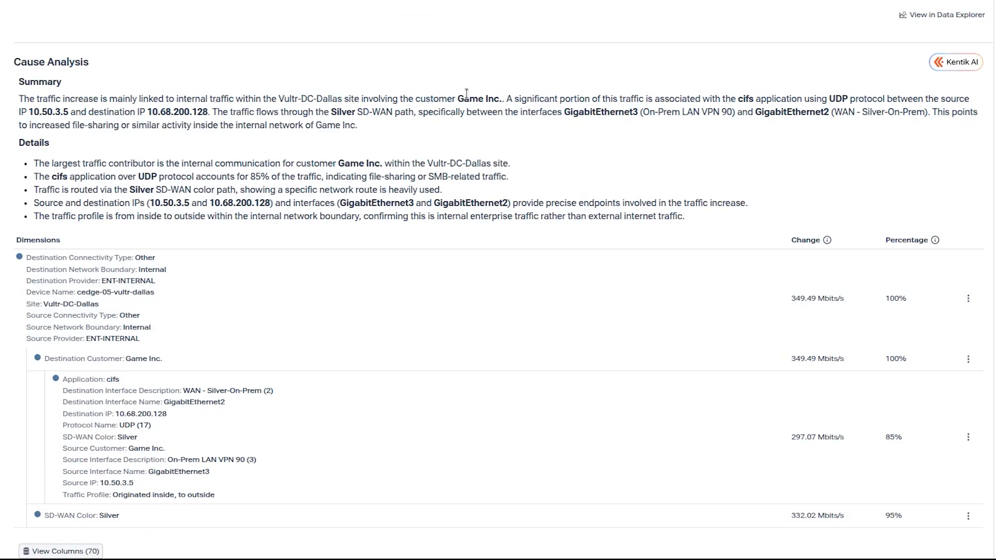
left_click_drag(465, 98, 505, 120)
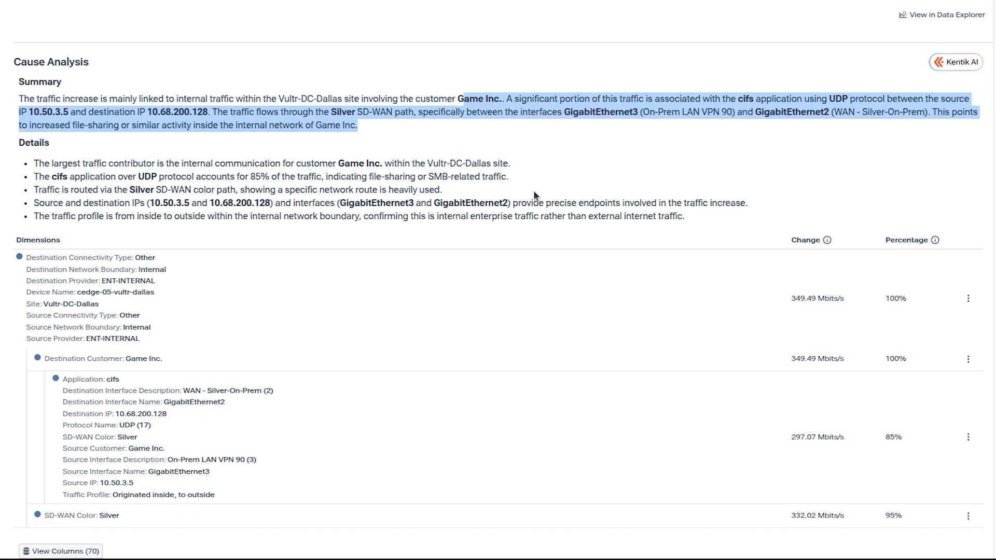
scroll(534, 194, "down", 3)
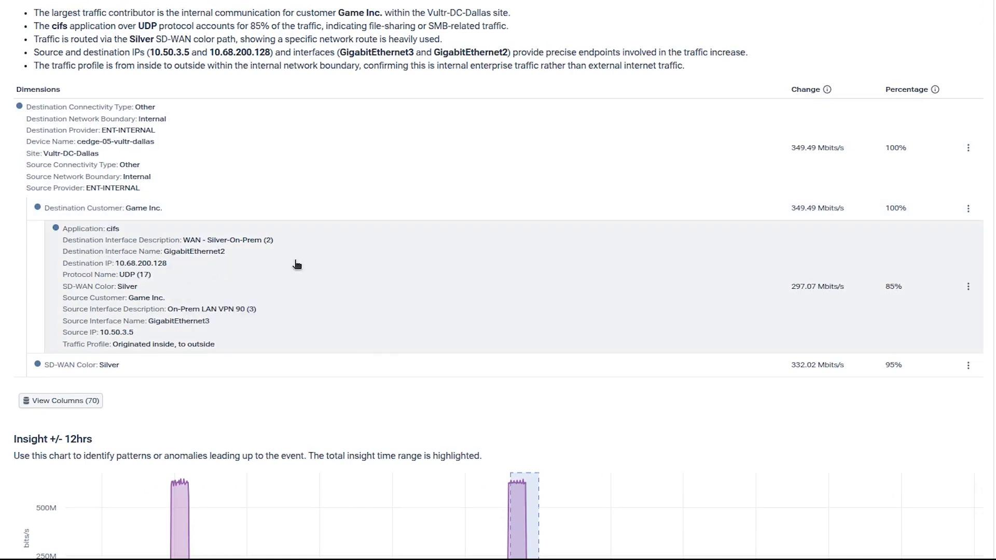
scroll(333, 265, "down", 2)
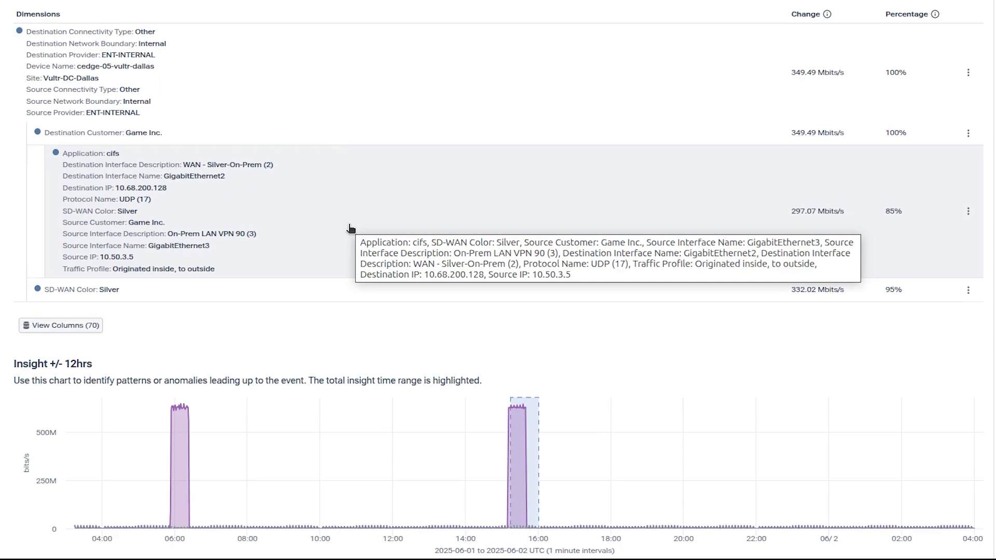